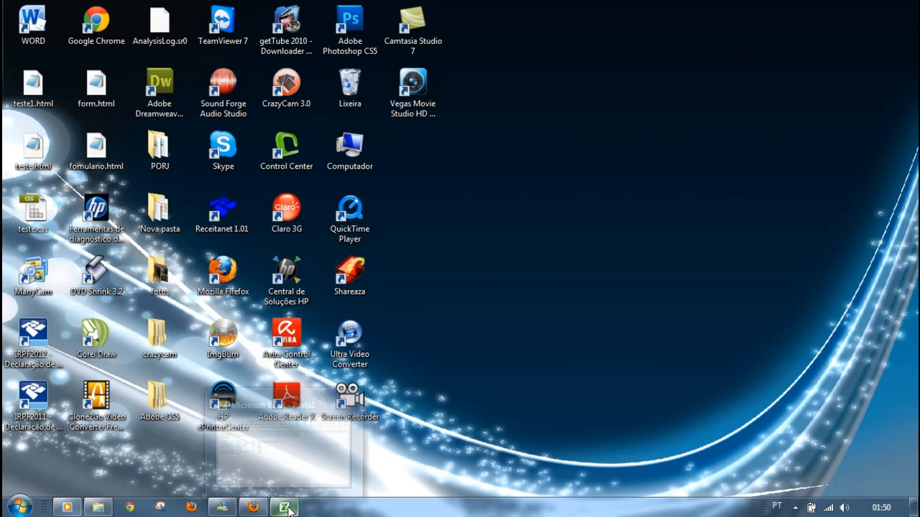
Step: Switch to the Pasta1 workbook in Excel and select cell E6, the first one under SALÁRIO FAMÍLIA
click(291, 508)
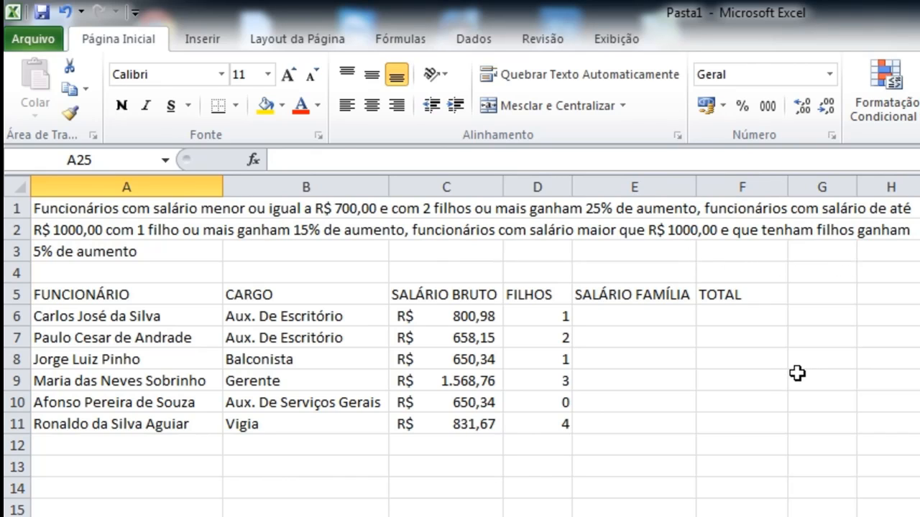
click(647, 319)
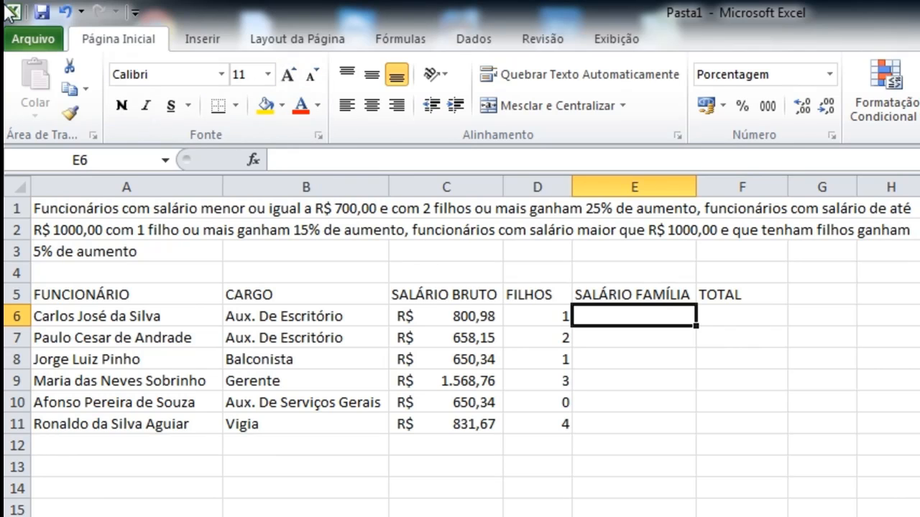
click(635, 467)
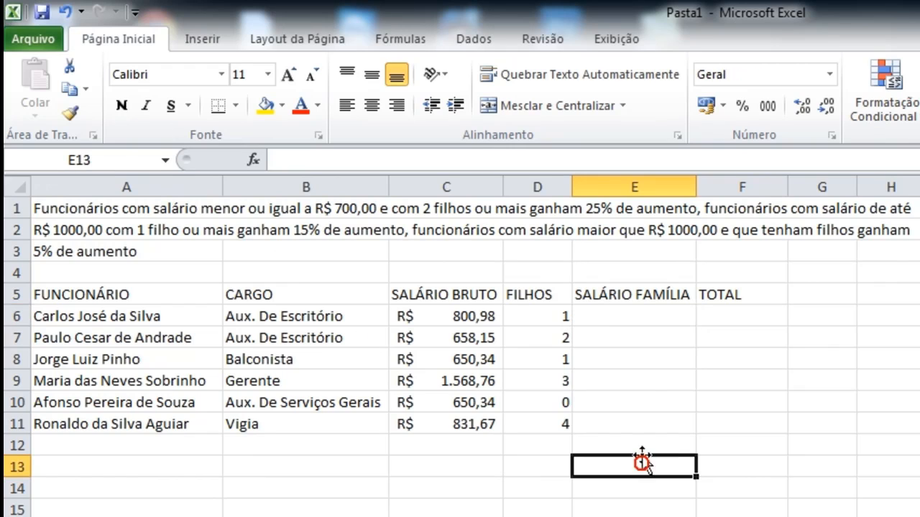
click(629, 324)
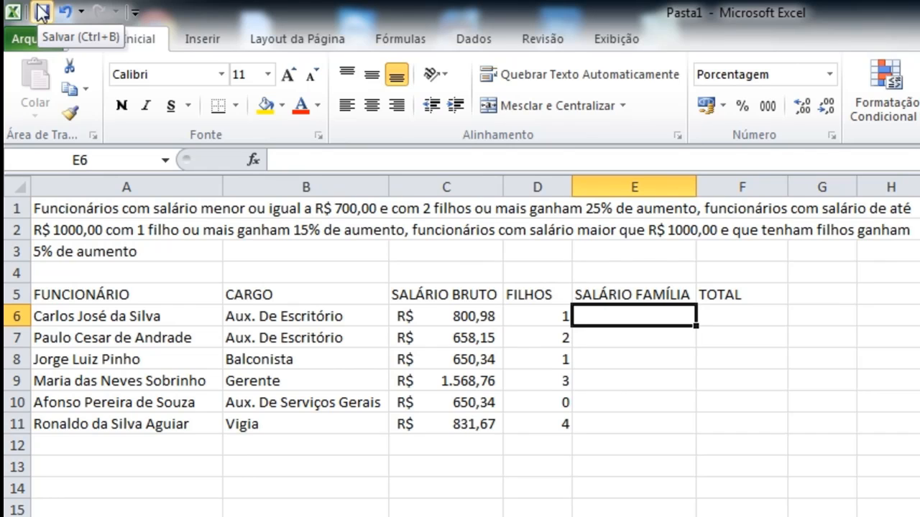
Step: Begin a formula in E6 with SE and a nested E function, entering the first salary condition as =se(e(C6<=700;
text(=)
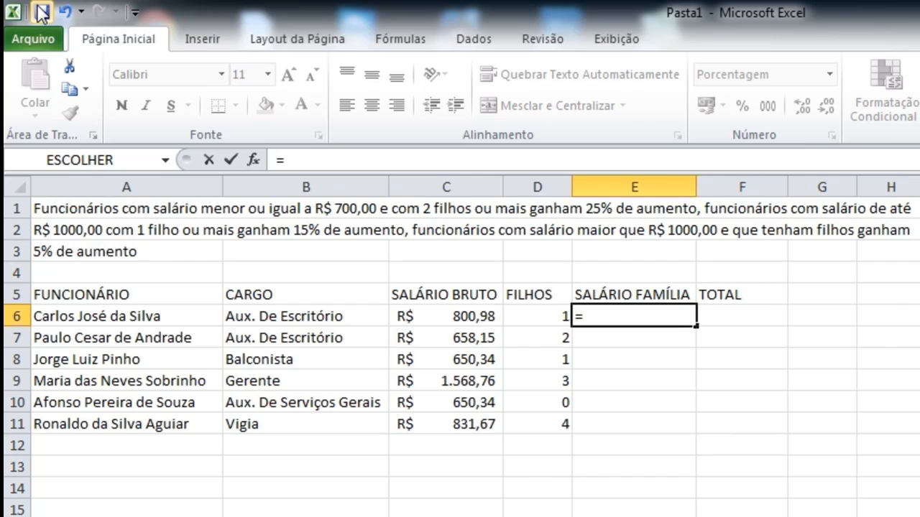
text(se)
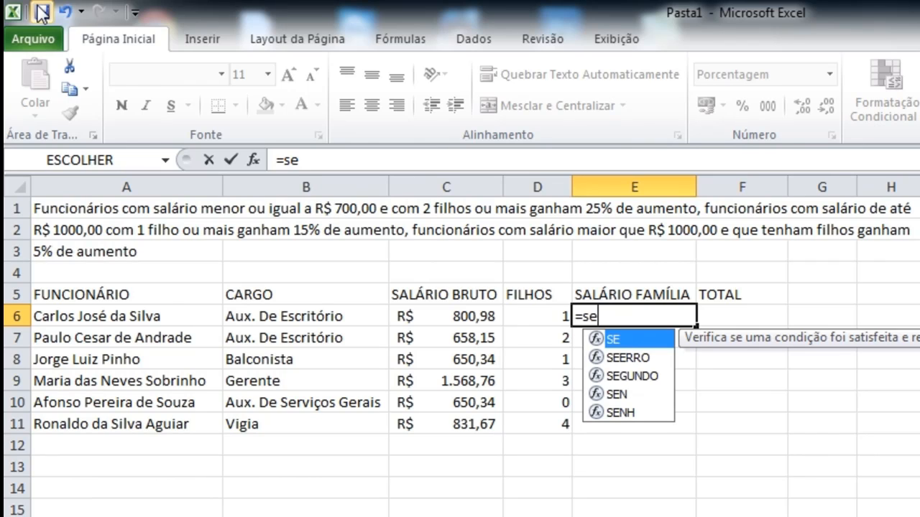
text(()
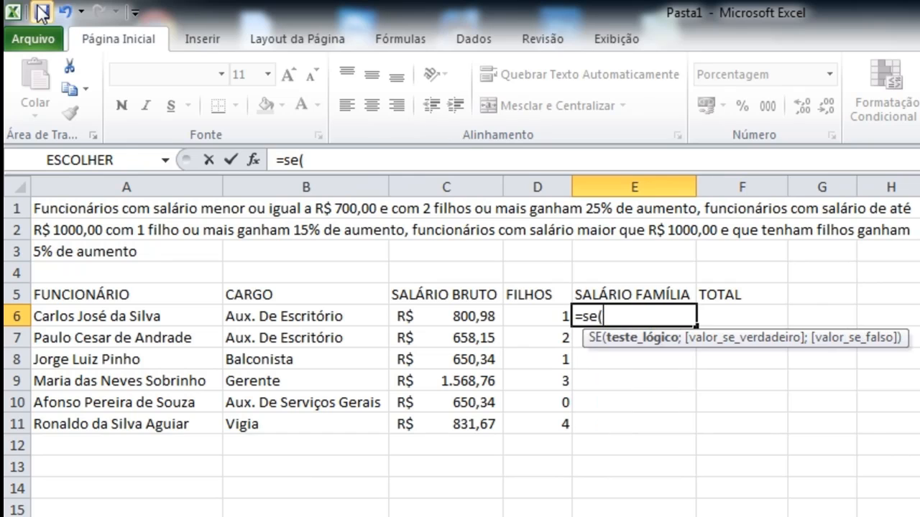
text(e)
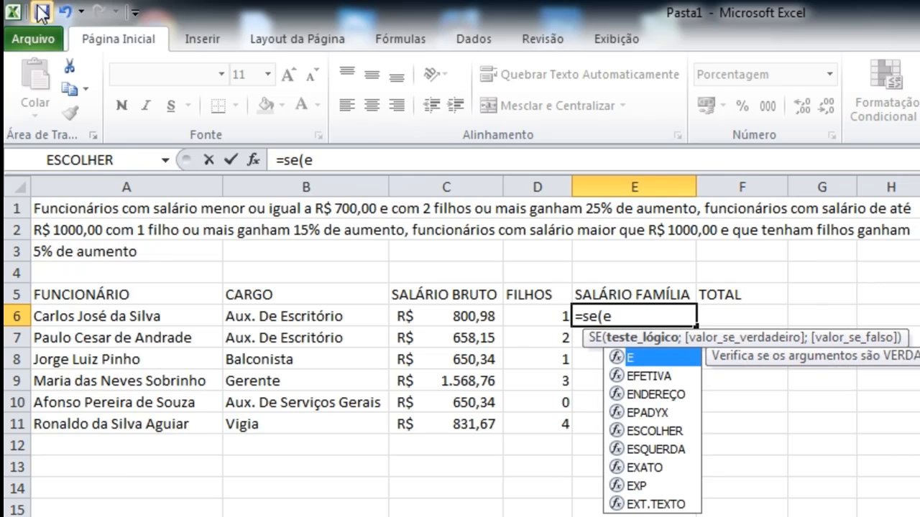
text(()
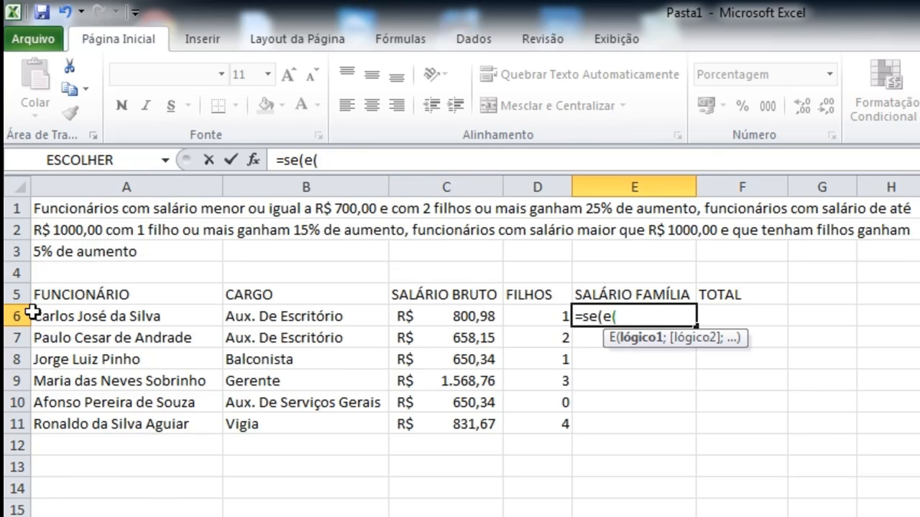
click(457, 320)
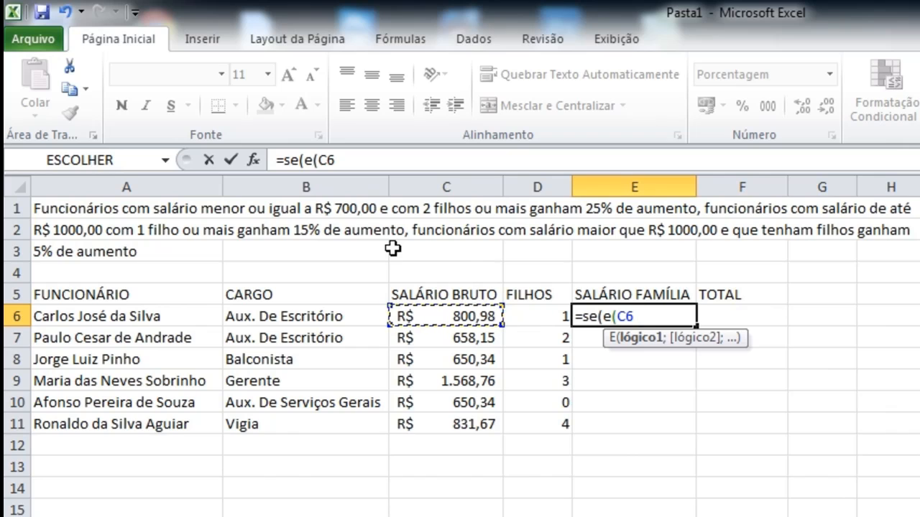
text(<)
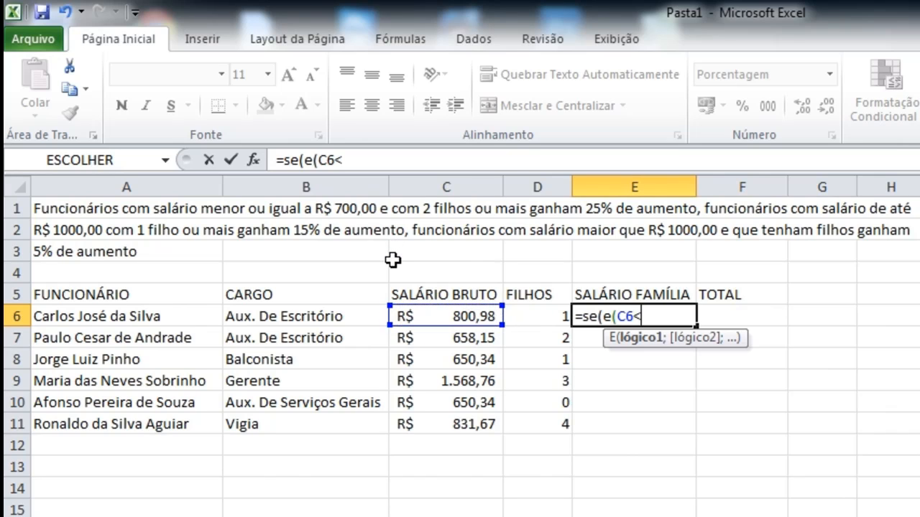
text(=700)
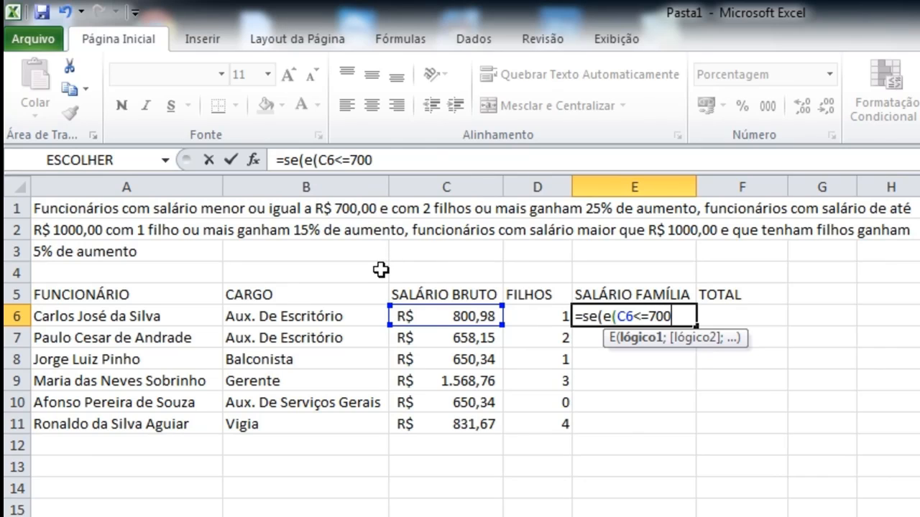
text(;)
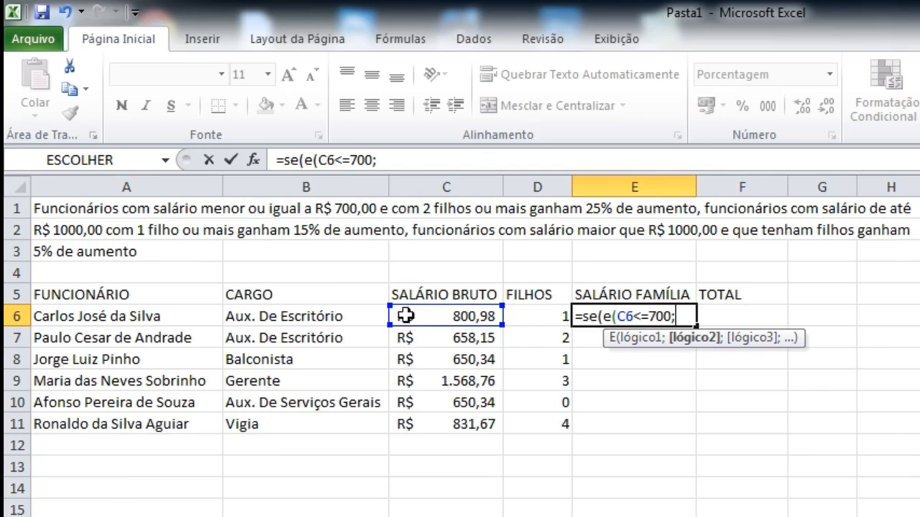
Step: Complete the E test with the children condition D6>=2 and enter 25%; as the value if true
click(532, 320)
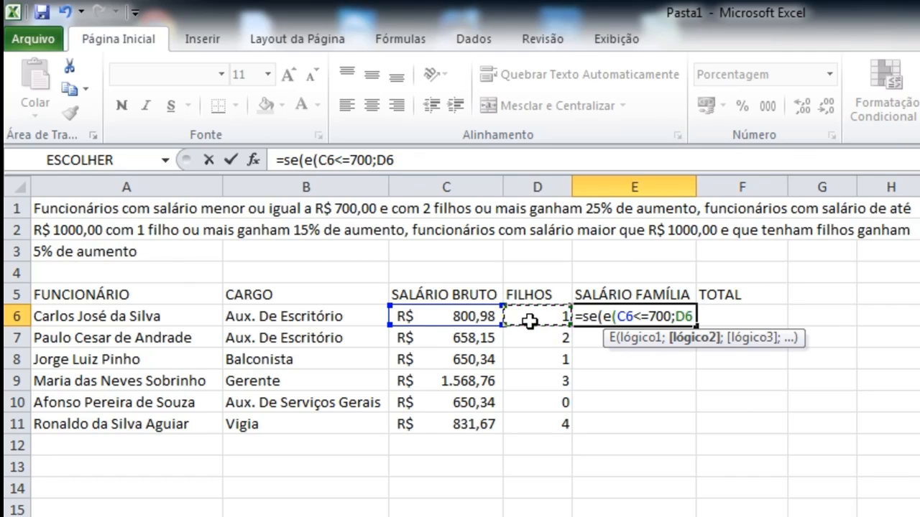
text(>=)
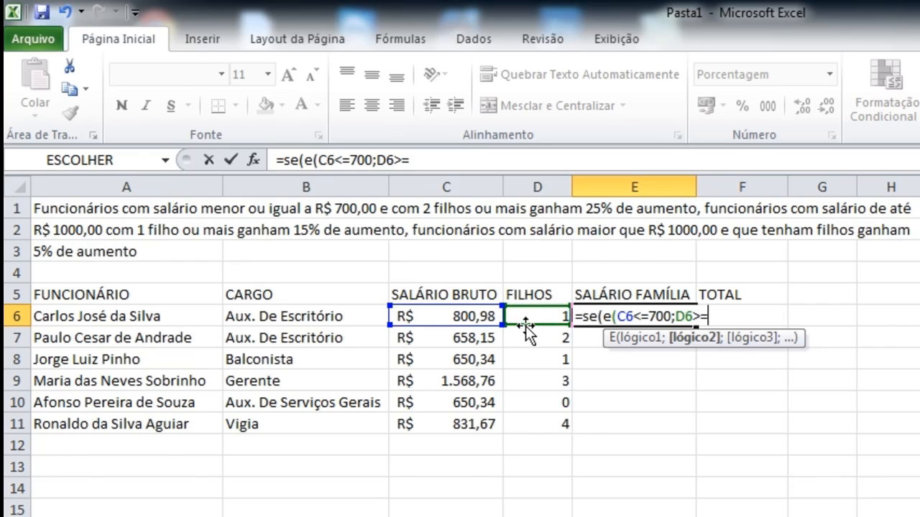
text(2)
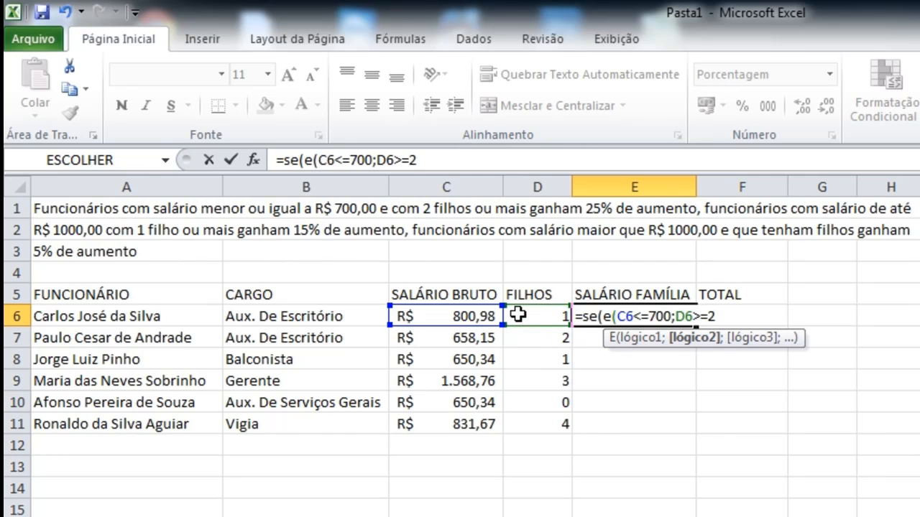
text())
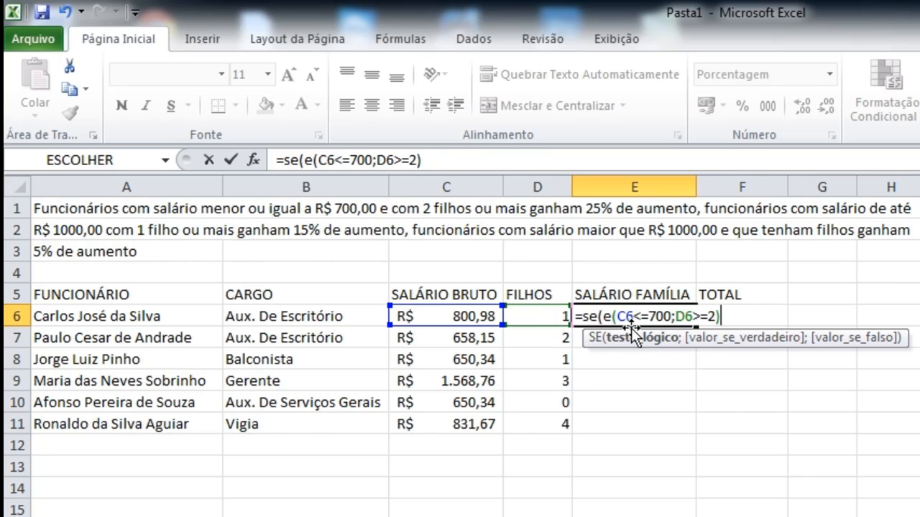
text(;)
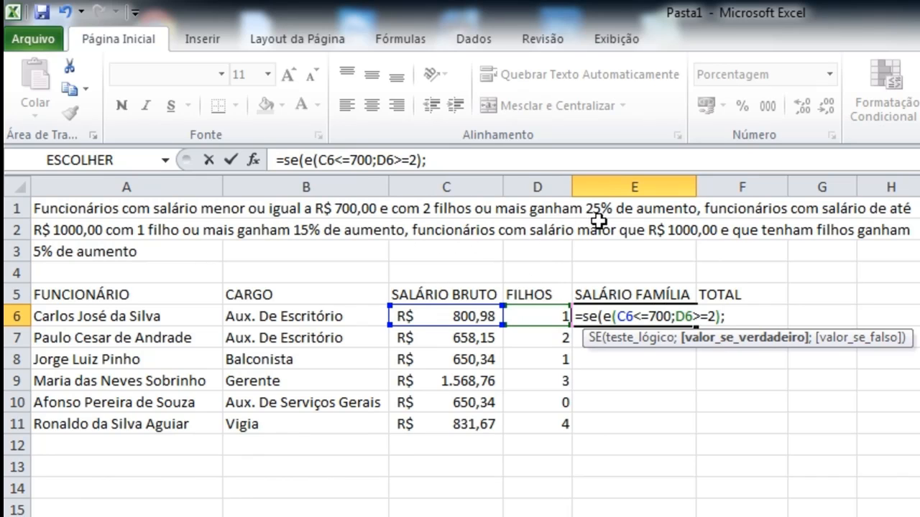
text(25)
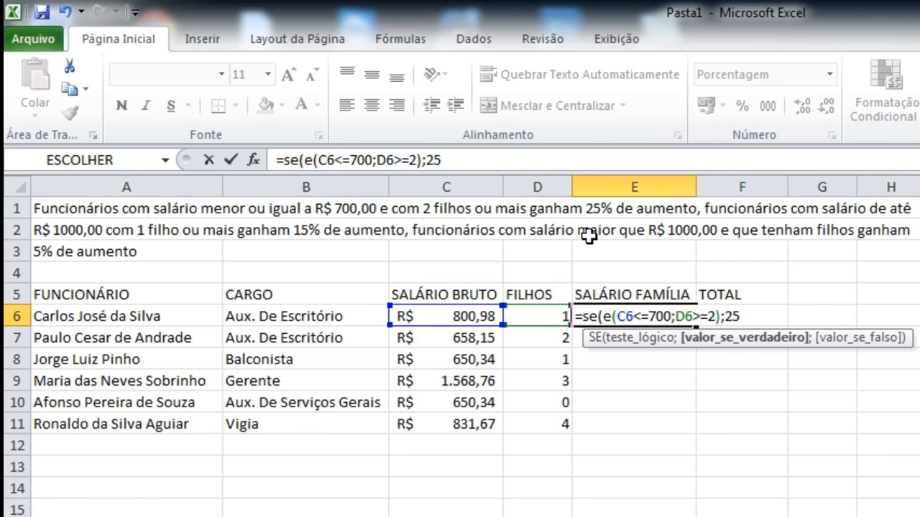
text(%)
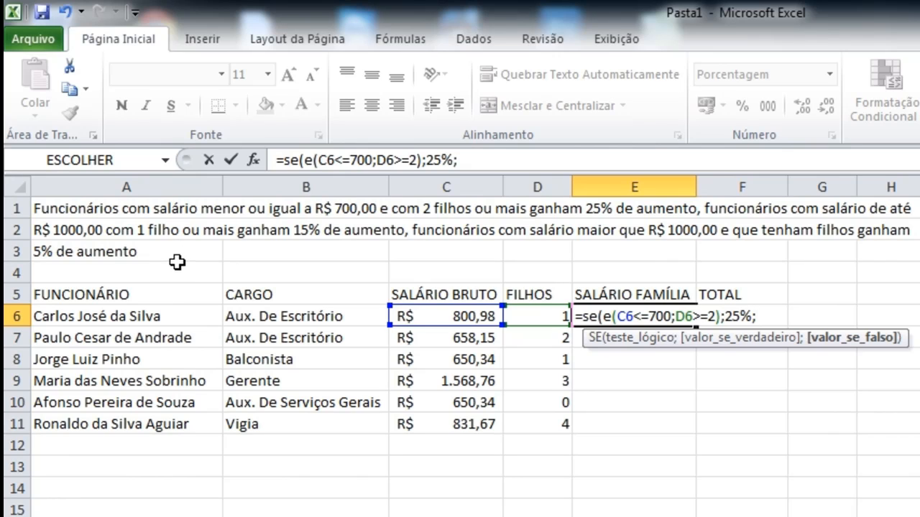
Step: Continue the E6 formula with a nested second test and its 15% result, entered as se(C6<=1000;D6>=1);15%;
text(se)
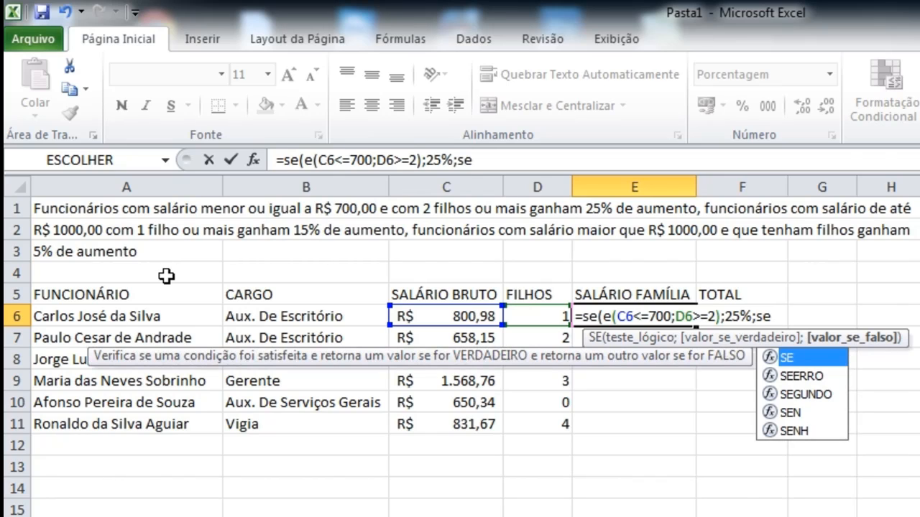
text(()
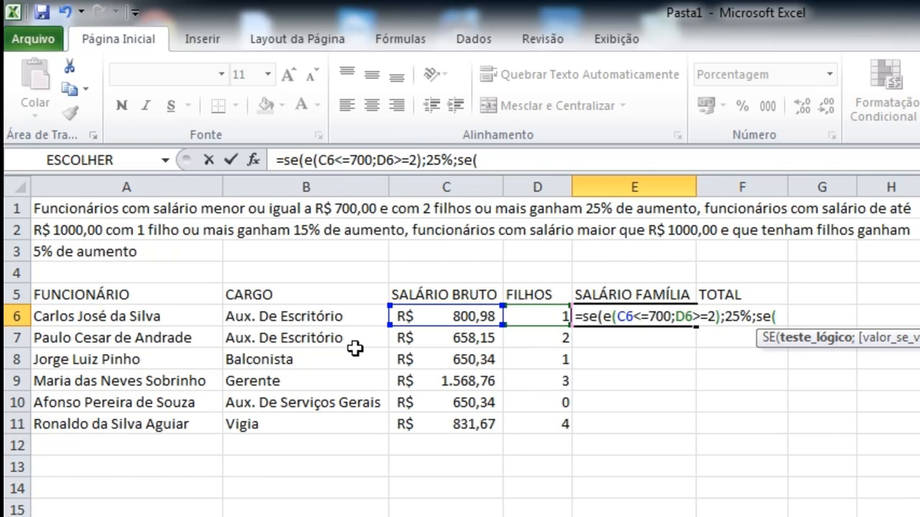
click(466, 319)
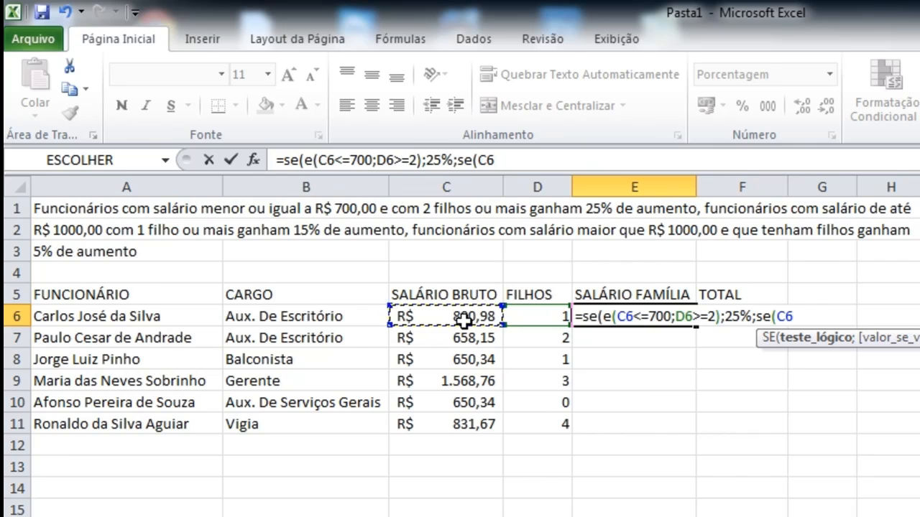
text(<)
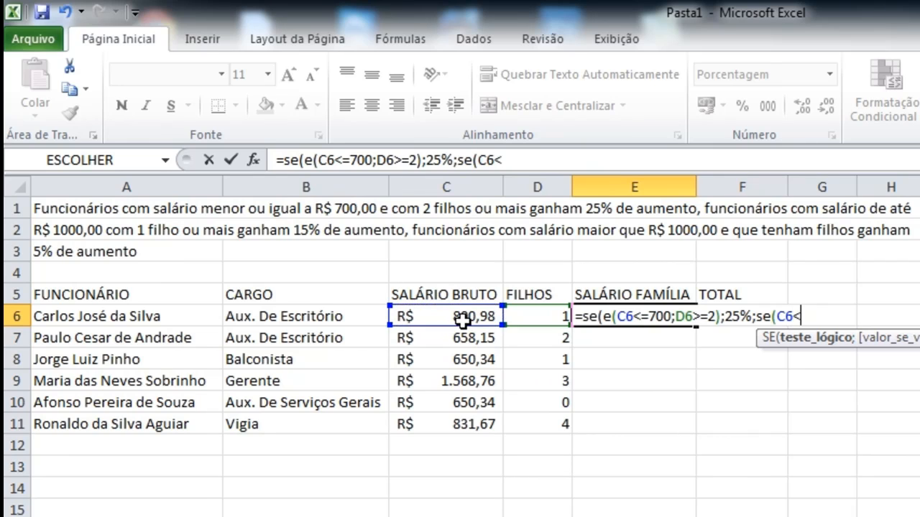
text(=1000;)
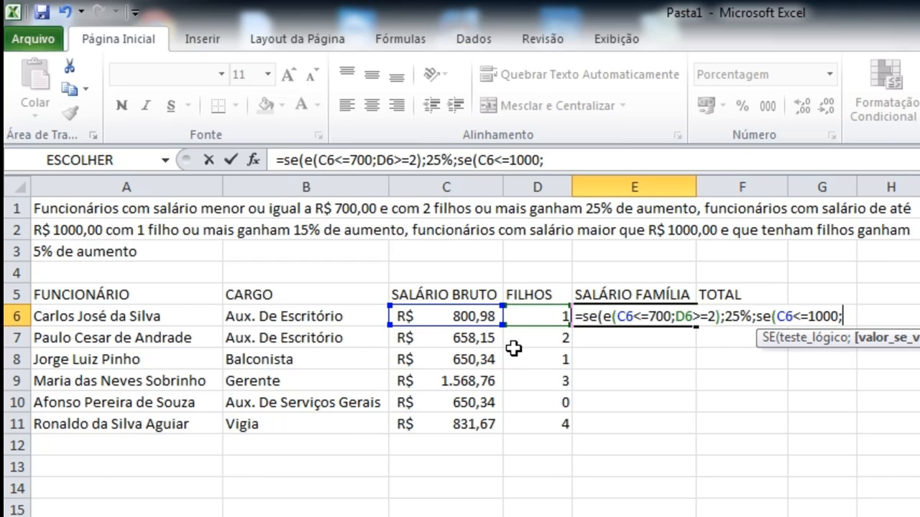
click(552, 321)
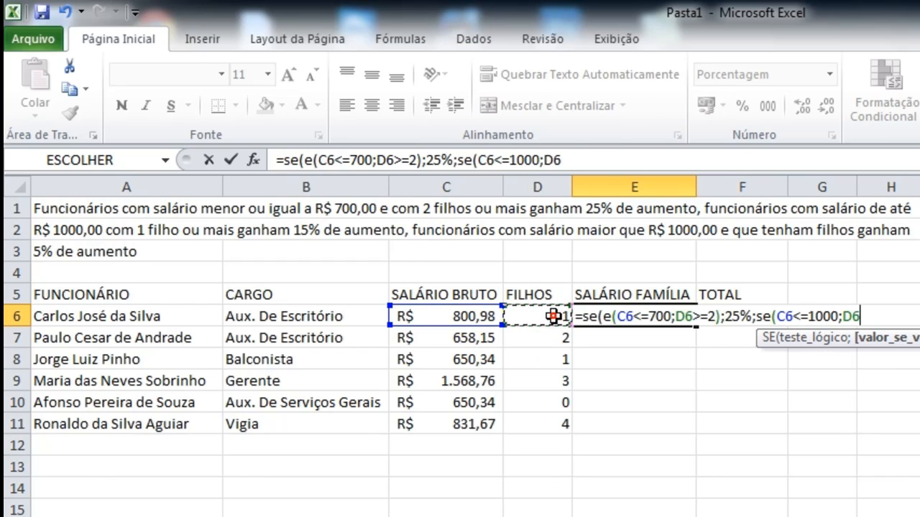
text(>=1)
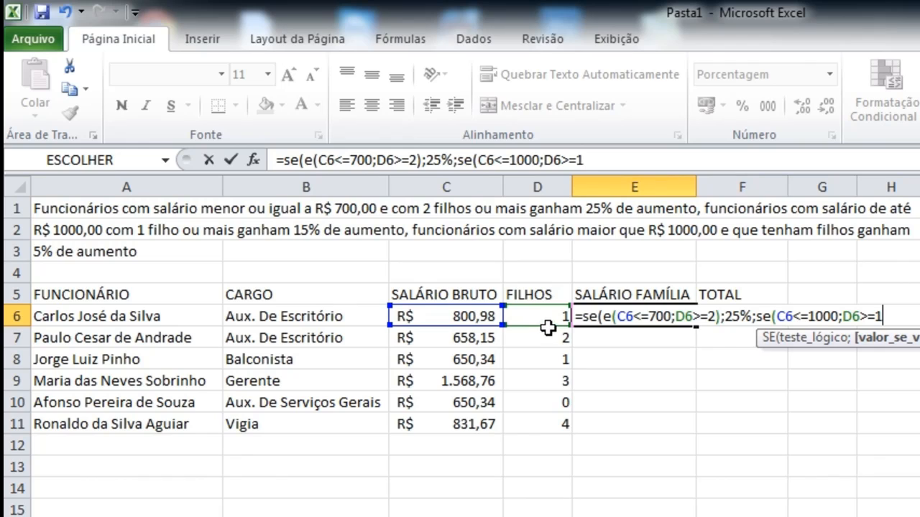
text())
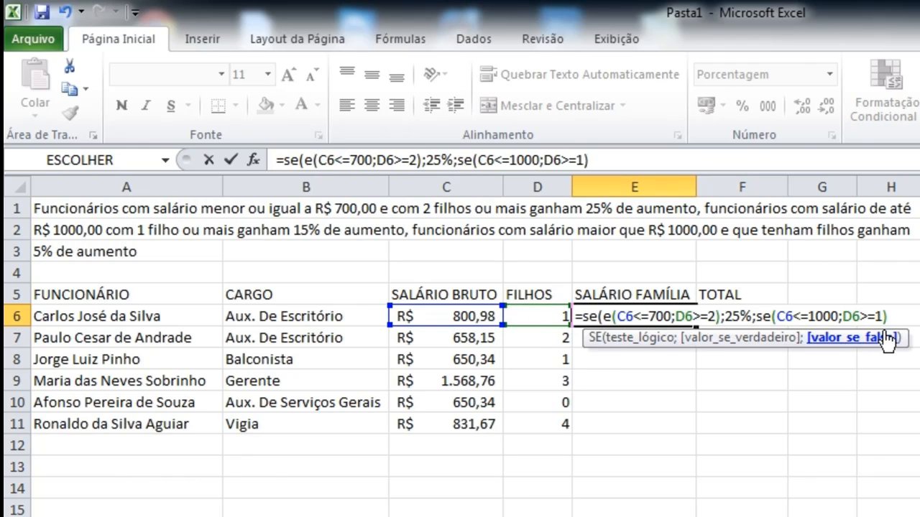
text(;1)
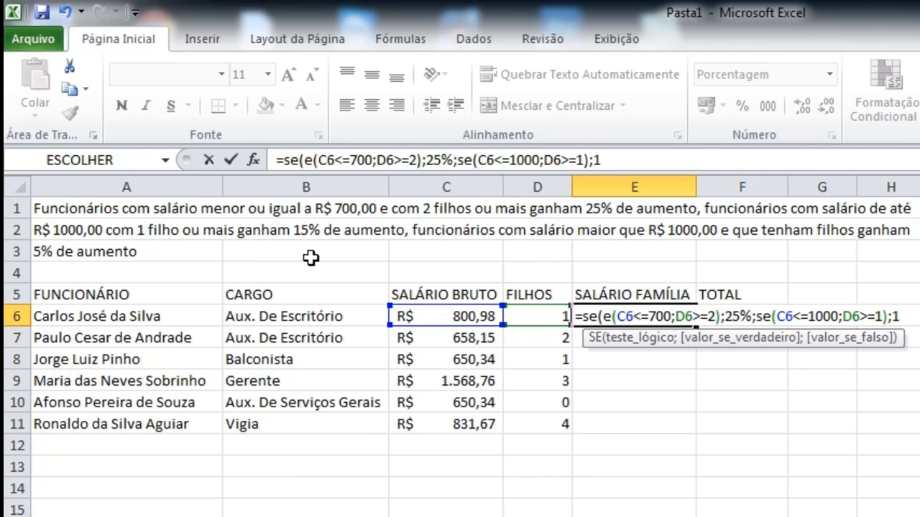
text(5%)
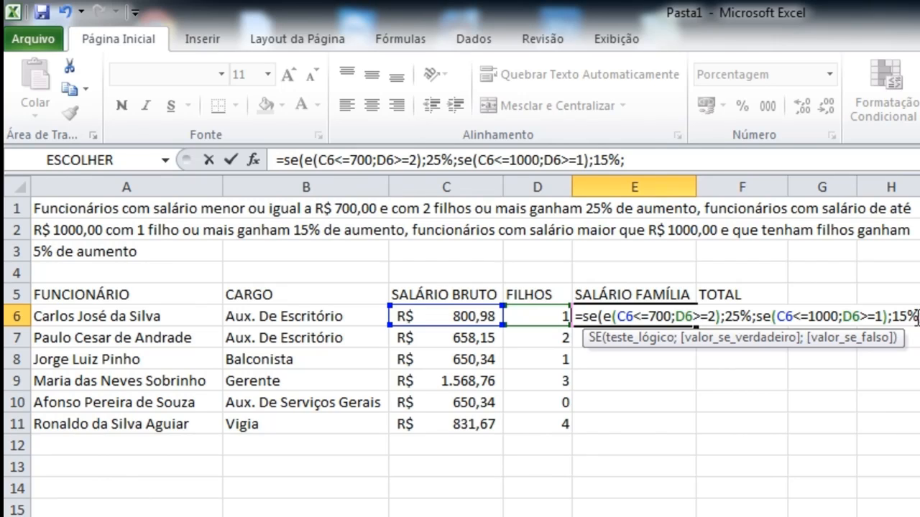
Step: Continue the E6 formula with a third nested test and its 5% result, entered as se(e(C6>1000;D6>=1);5%
text(se)
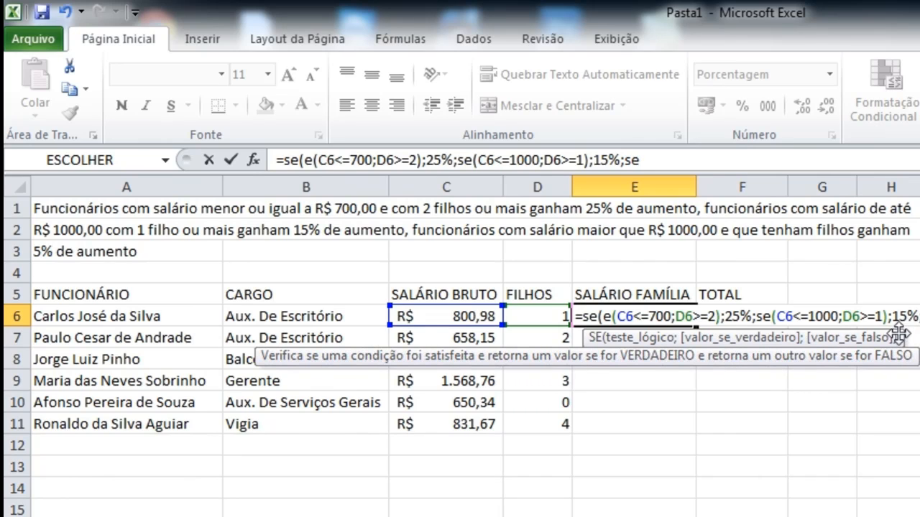
text((e)
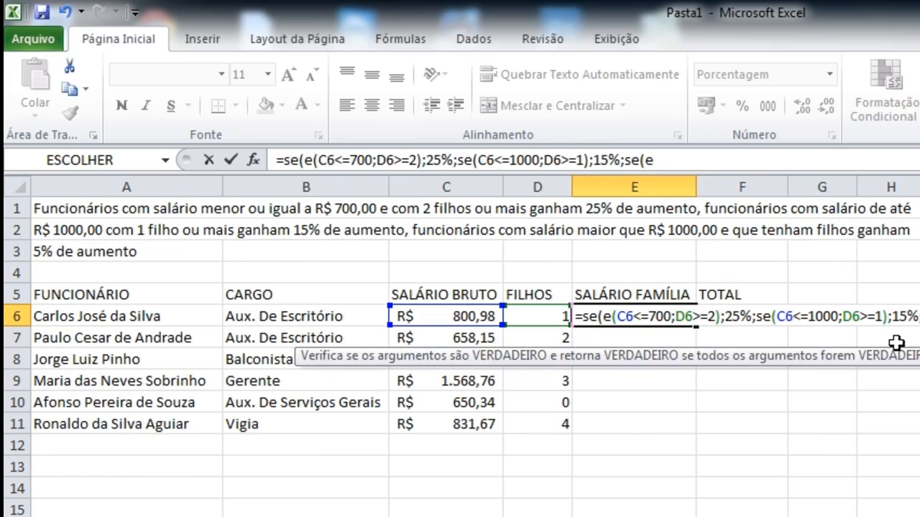
text(()
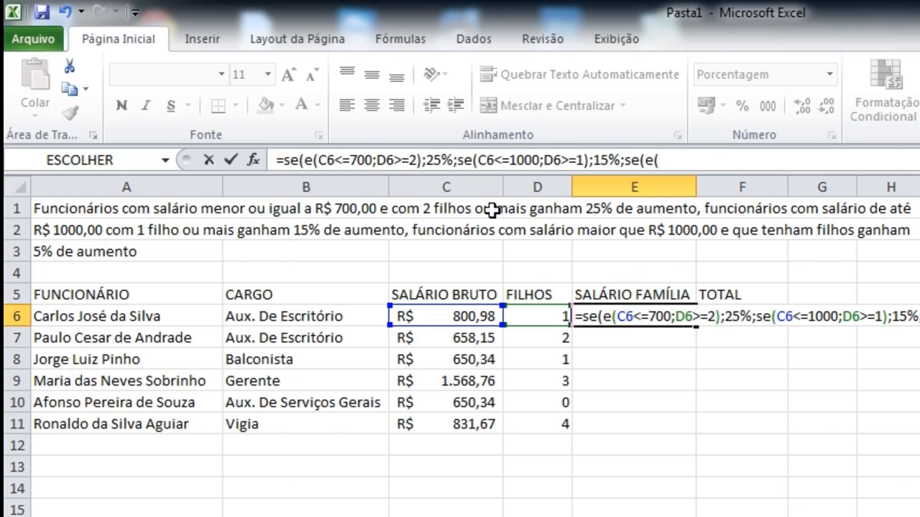
click(454, 312)
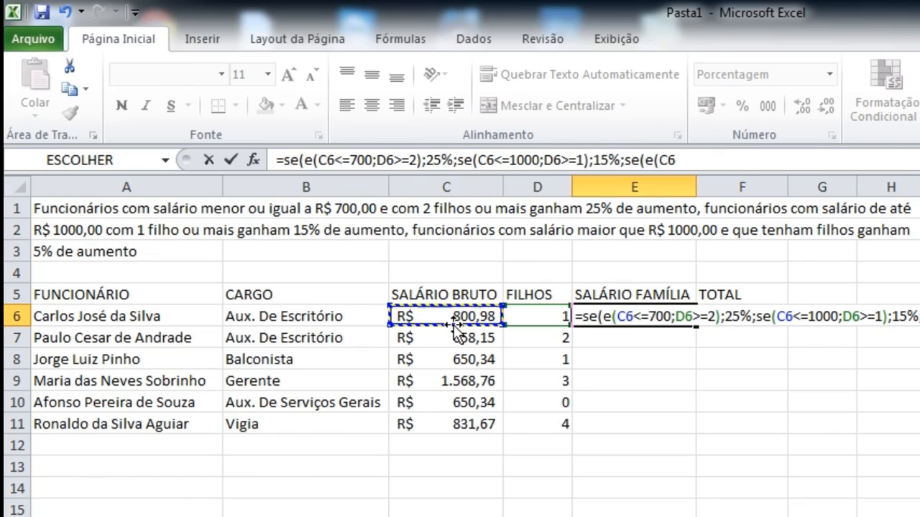
text(>)
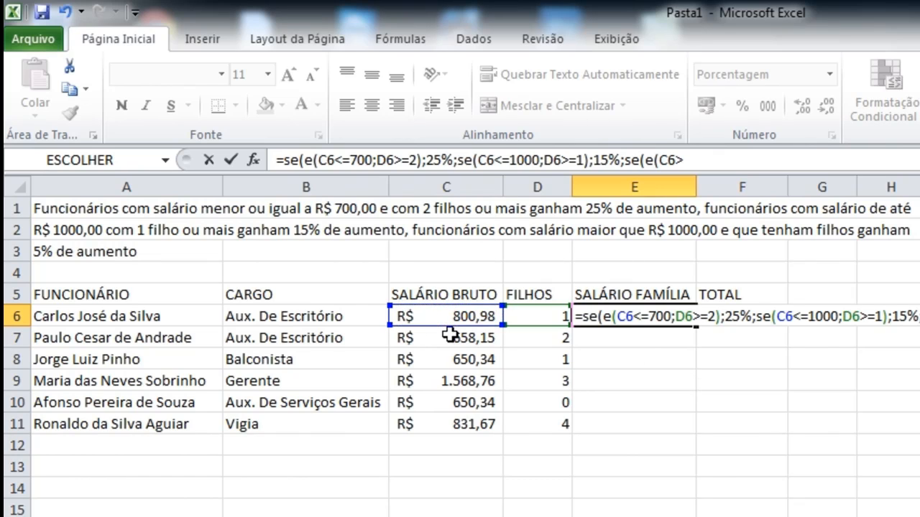
text(1000;)
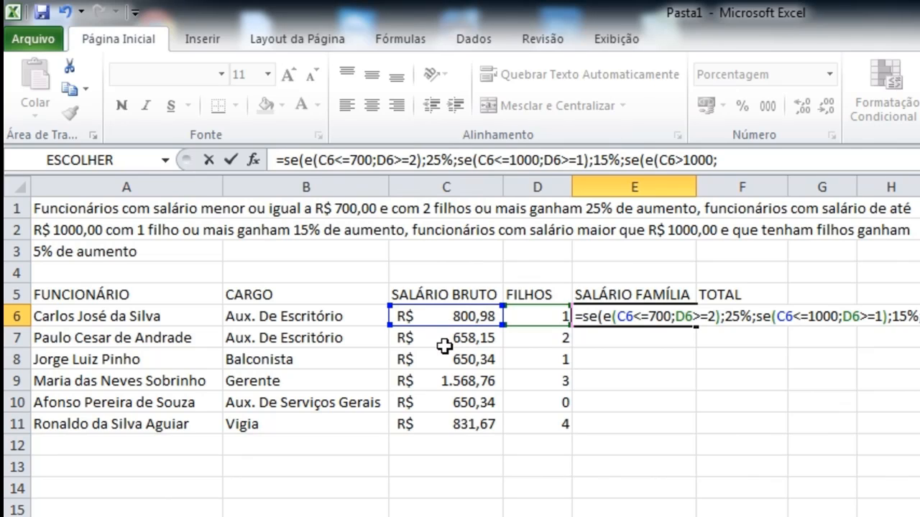
click(545, 318)
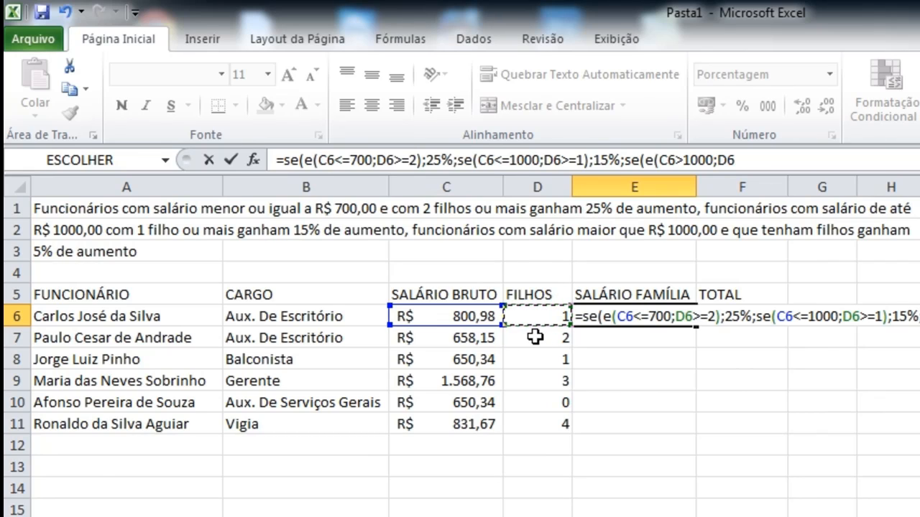
text(>=1);5%)
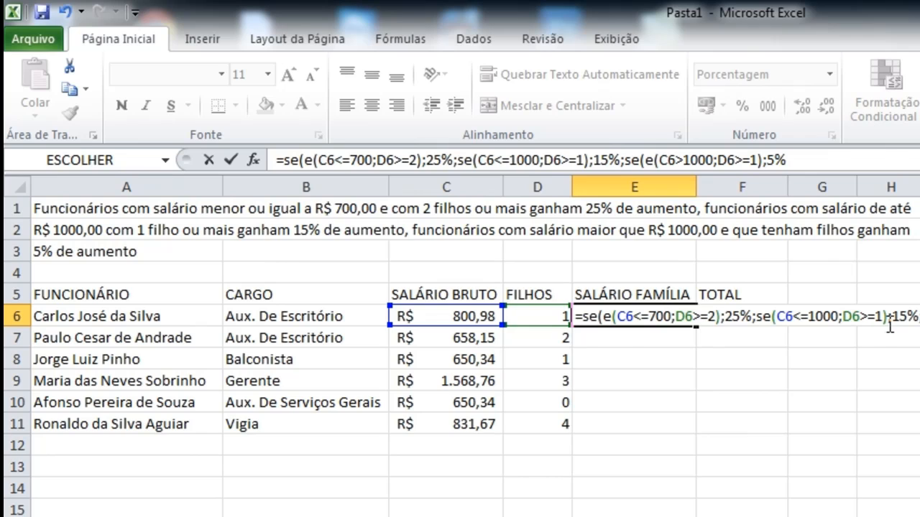
Step: Try to complete the E6 formula with 0 as the final value if false and three closing parentheses
text(;)
text())
text())
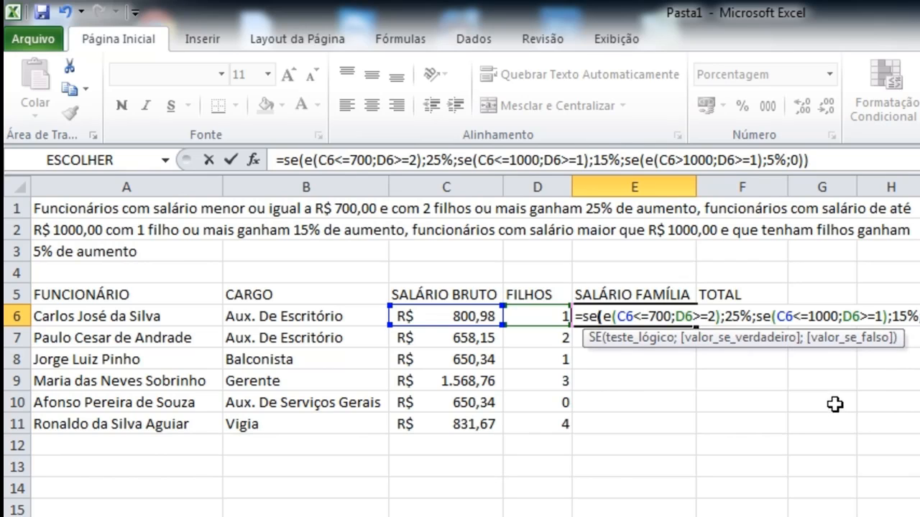
text())
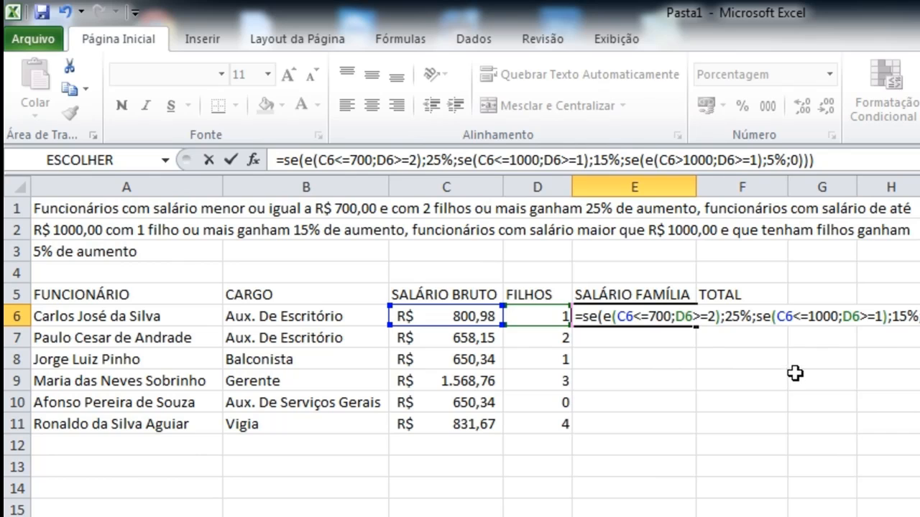
key(Return)
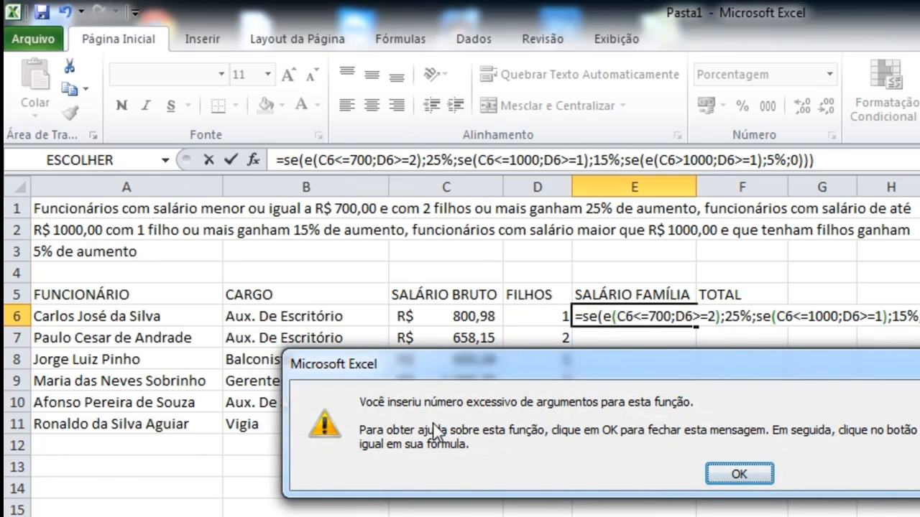
click(750, 473)
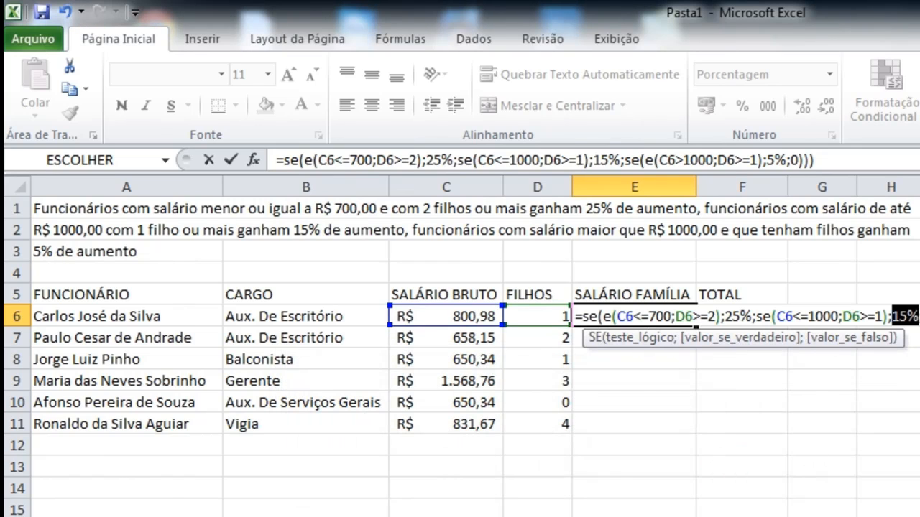
Step: Discard the formula being entered in E6 and reselect that cell
text(I9)
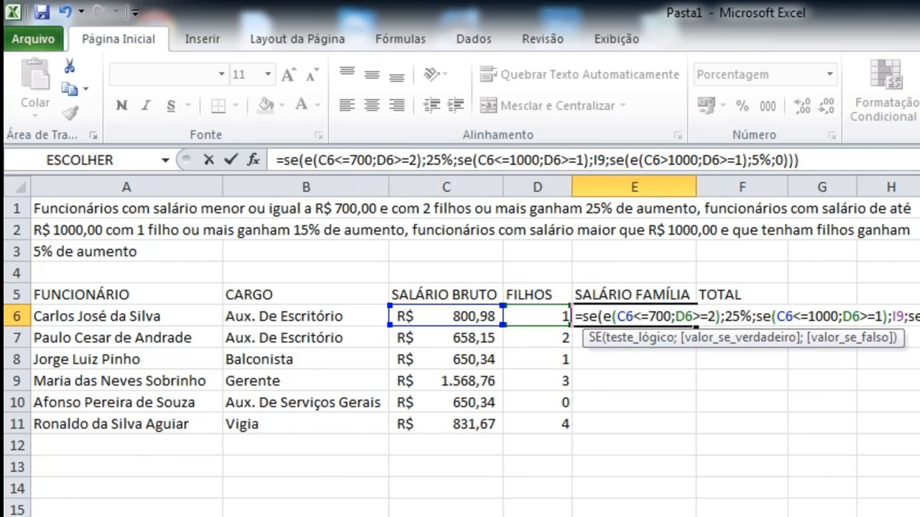
key(Escape)
drag(802, 404, 712, 404)
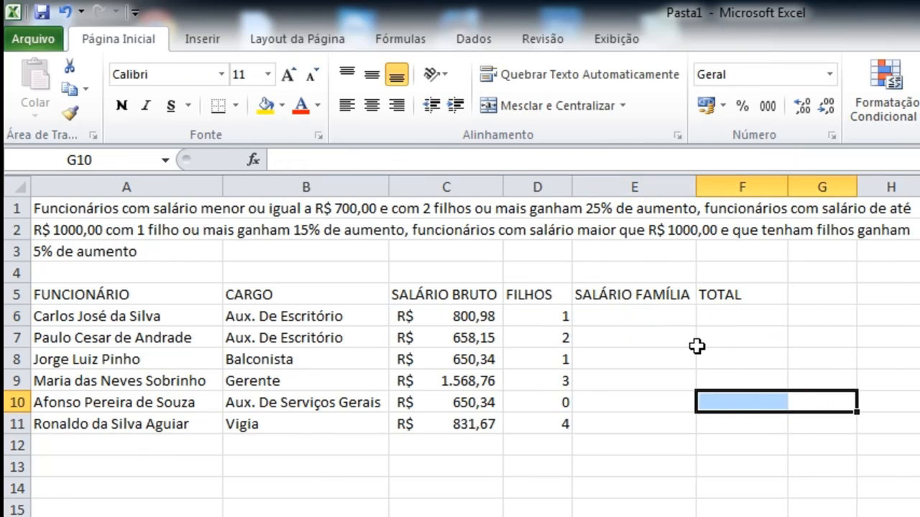
click(661, 316)
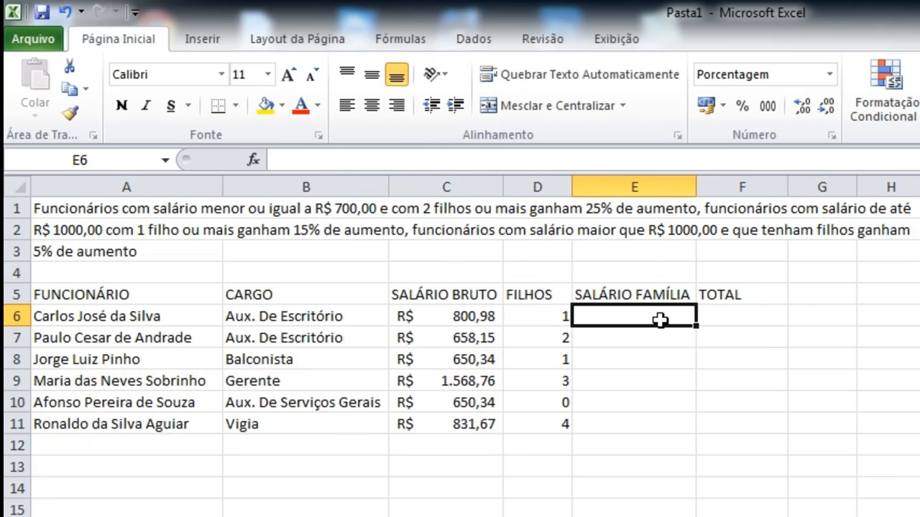
Step: Undo the last change to bring back the formula text in A25 and copy that text into E6
key(ctrl+z)
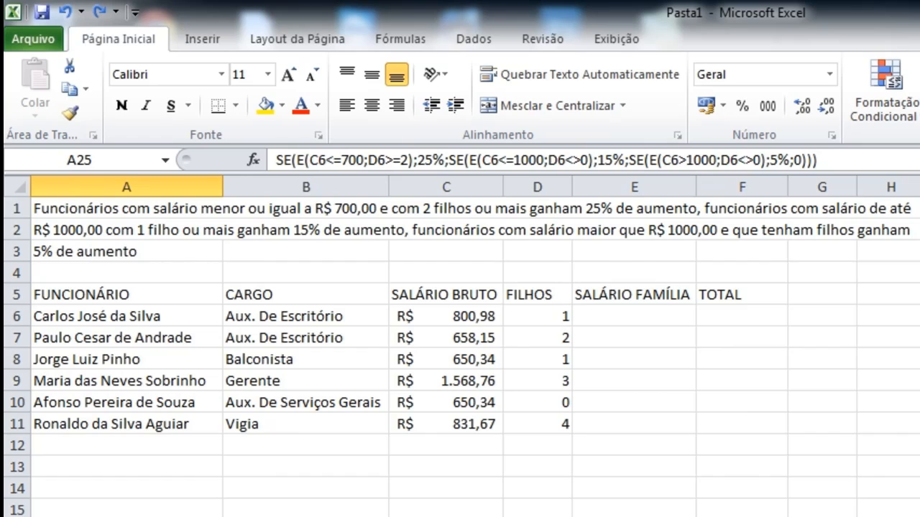
key(ctrl+c)
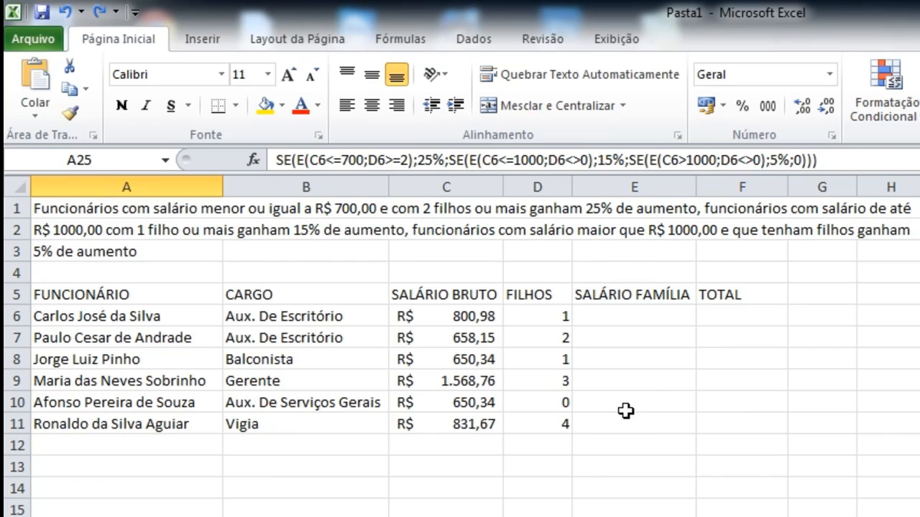
click(659, 316)
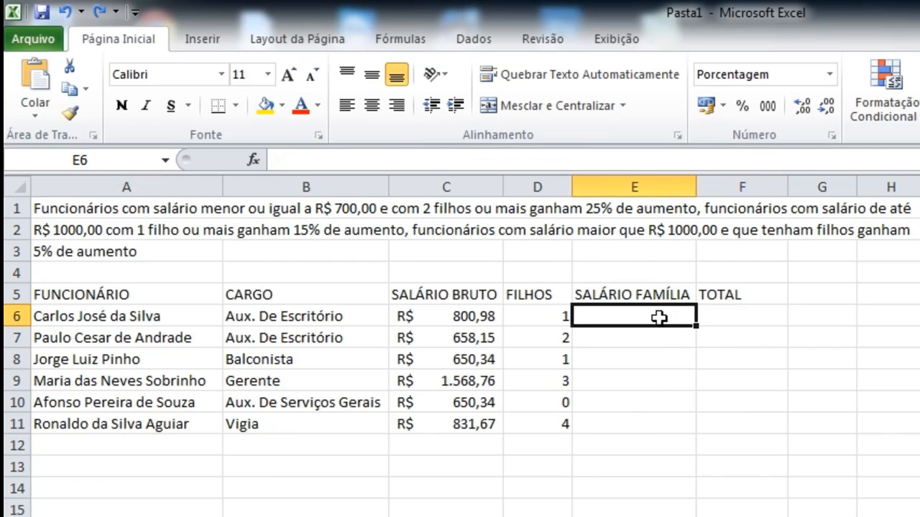
key(ctrl+v)
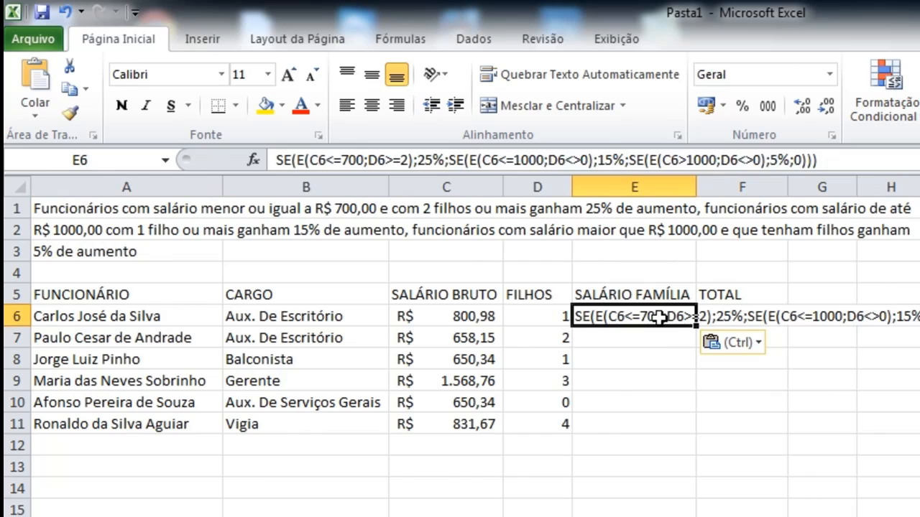
Step: Turn the pasted text in E6 into a working formula with a leading =, and clear the original text from A25
click(274, 159)
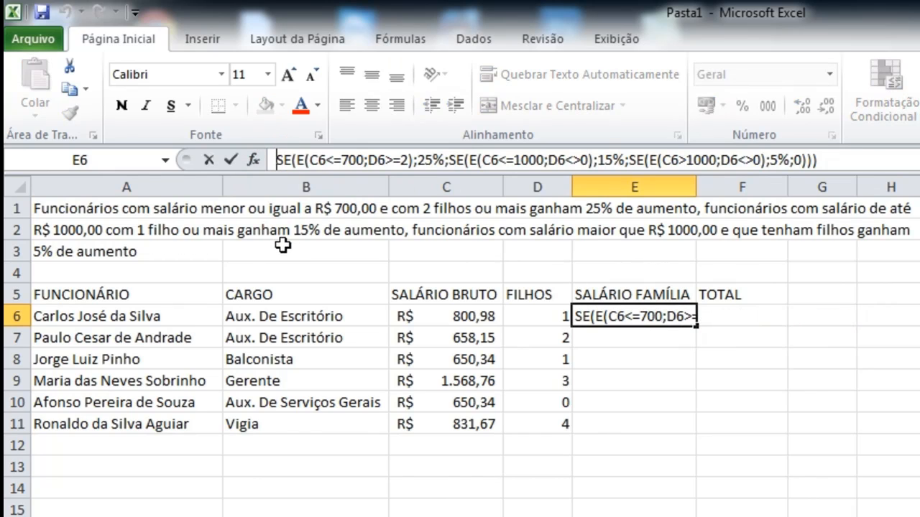
text(=)
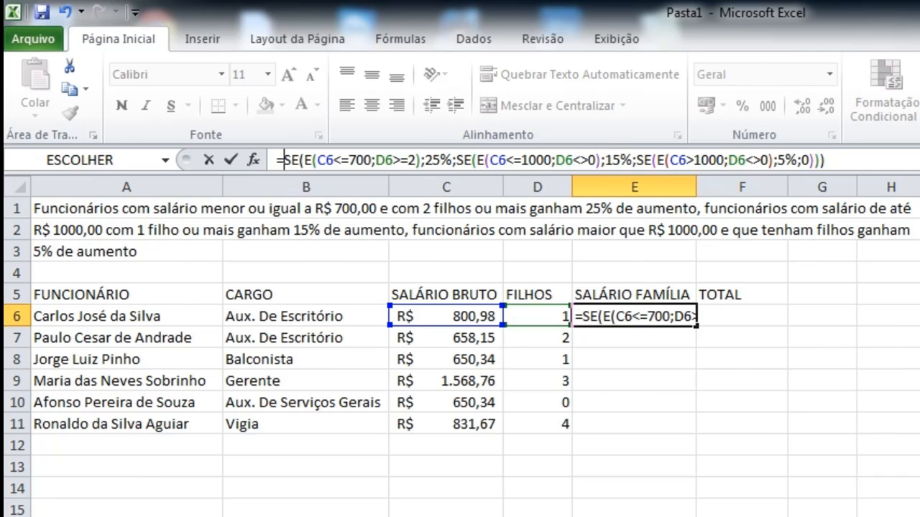
key(Return)
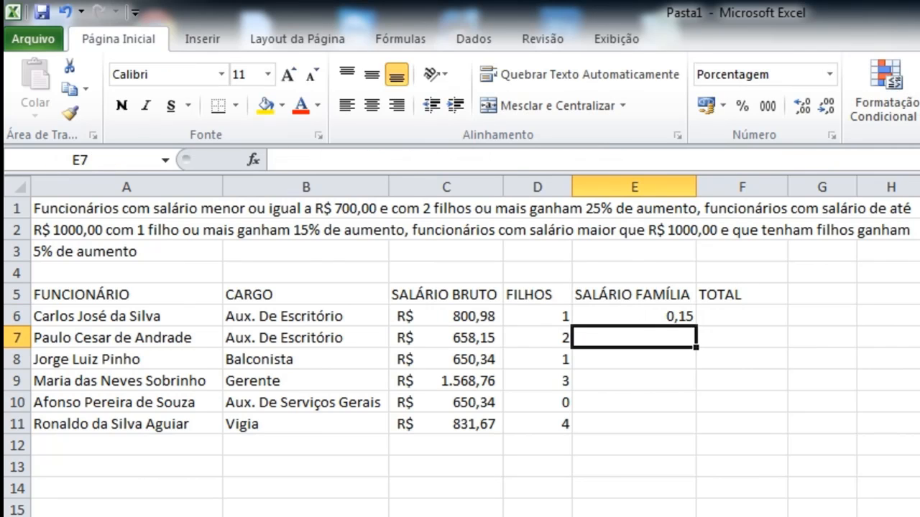
click(126, 516)
key(Delete)
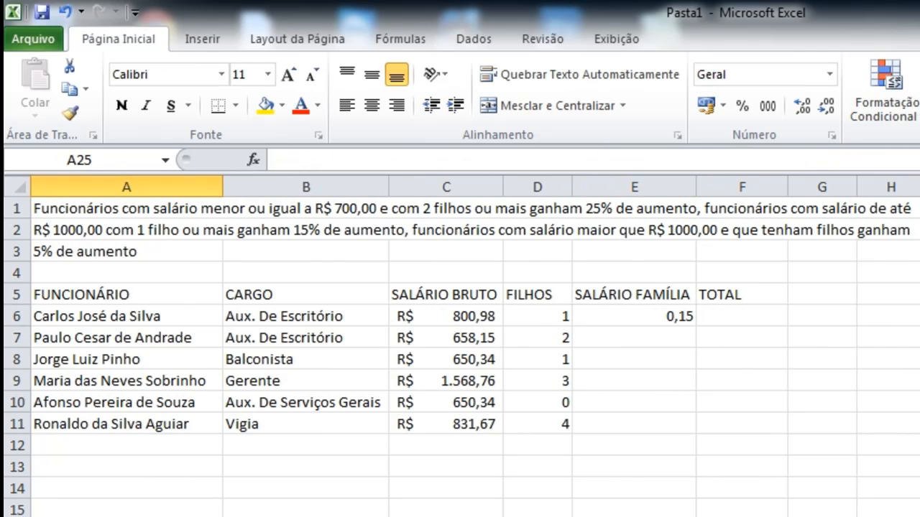
Step: Format the SALÁRIO FAMÍLIA cells E6:E11 as percentages
click(711, 466)
click(678, 318)
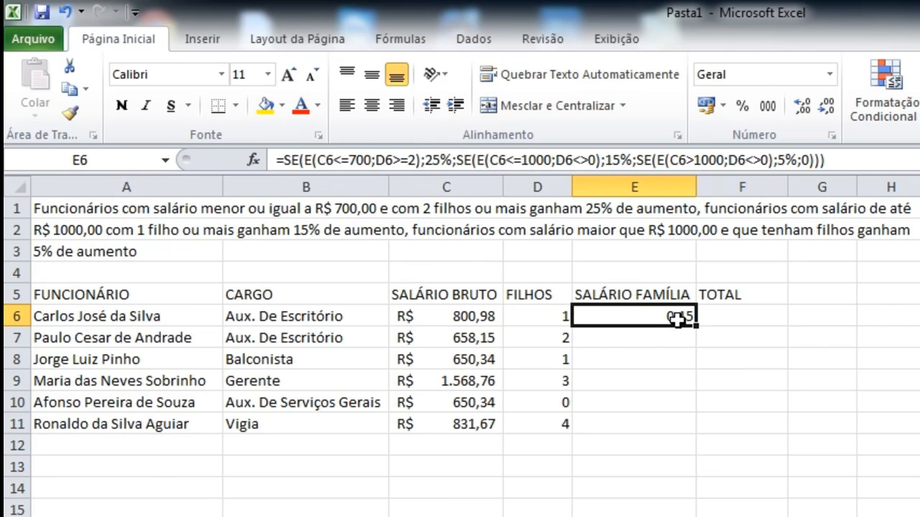
drag(677, 326, 688, 425)
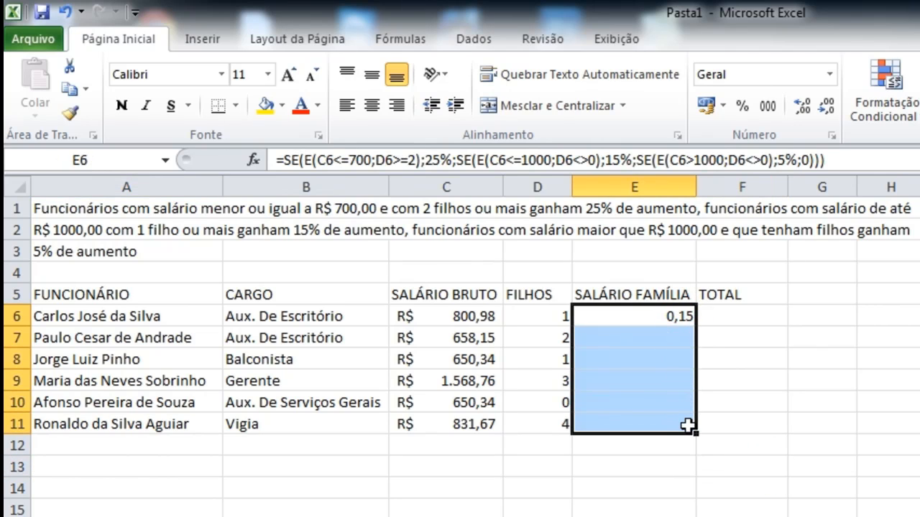
click(743, 105)
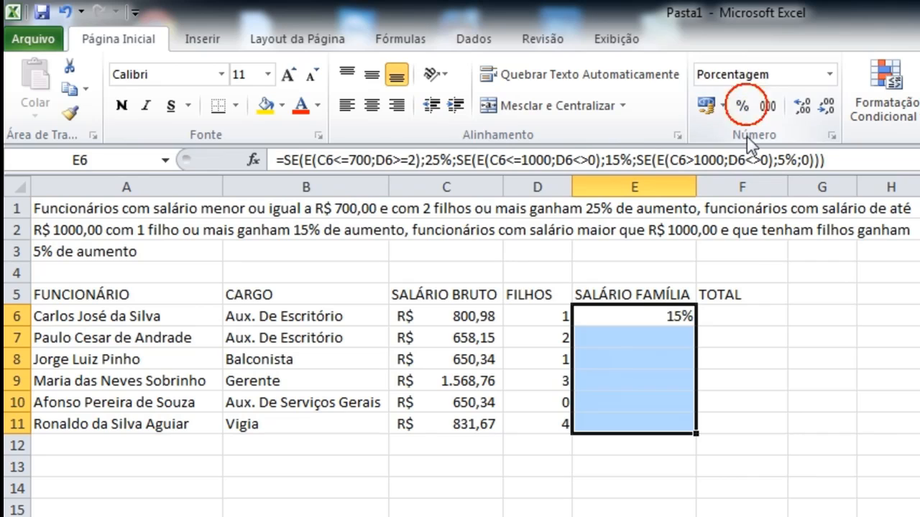
click(772, 333)
Step: Change the children condition in the second E test of the E6 formula to D6>=1
click(650, 318)
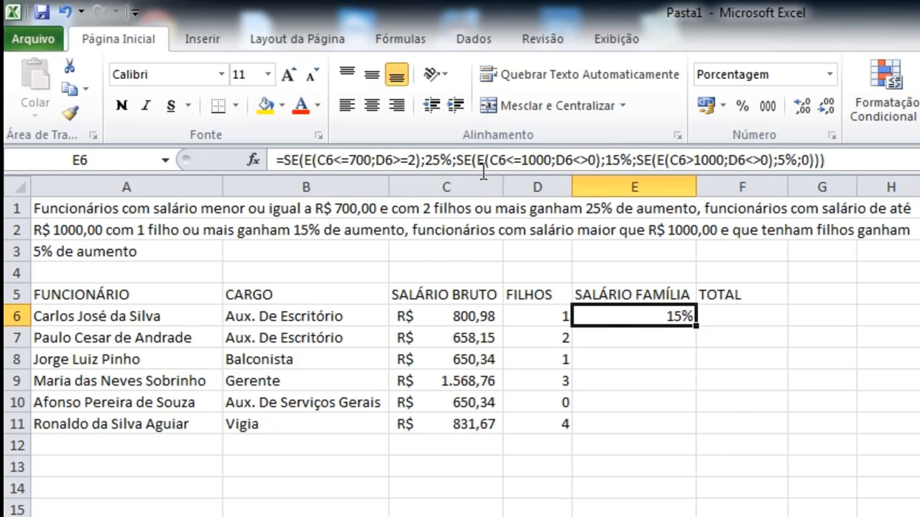
click(581, 161)
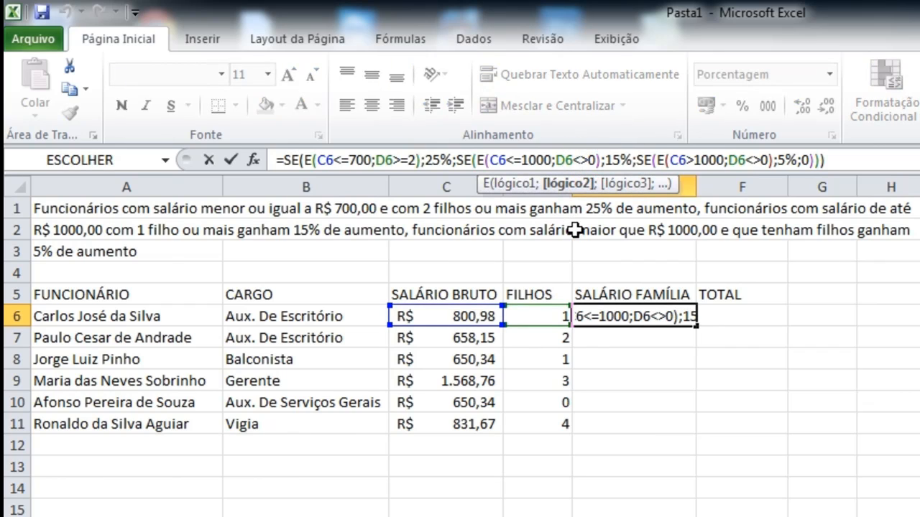
key(BackSpace)
key(BackSpace)
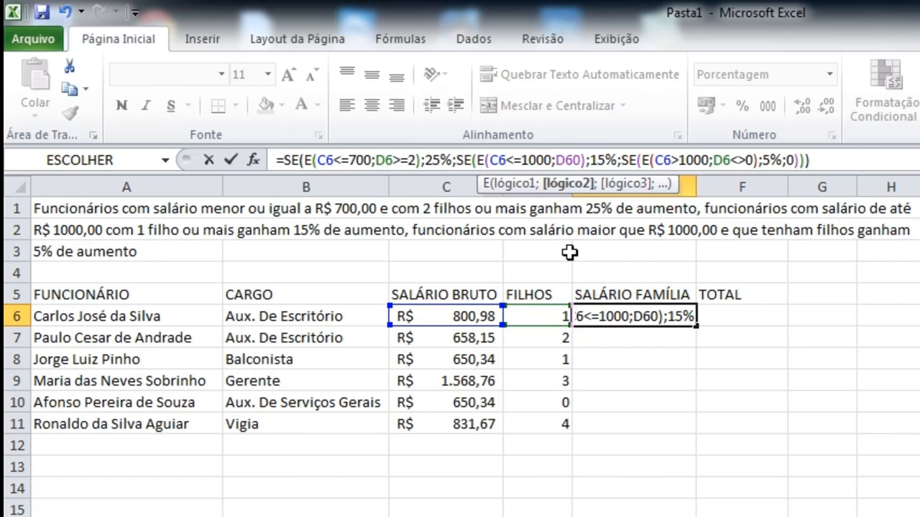
text(>=1)
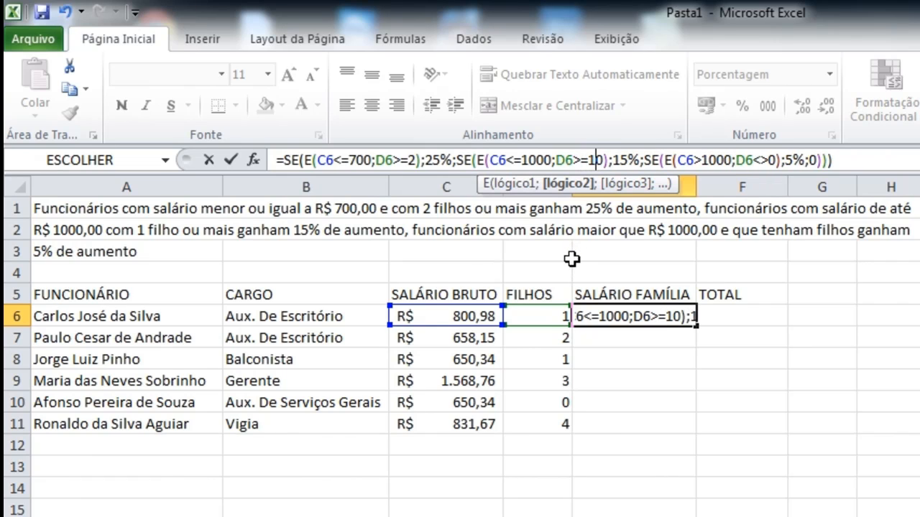
key(Delete)
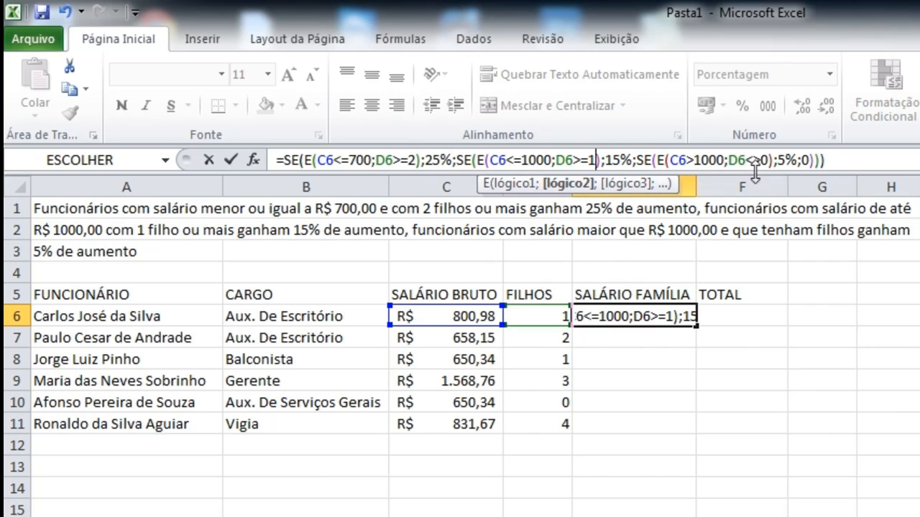
Step: Change the children condition in the third E test of the E6 formula, the one for salaries above 1000, to D6>=1
click(760, 159)
key(BackSpace)
key(BackSpace)
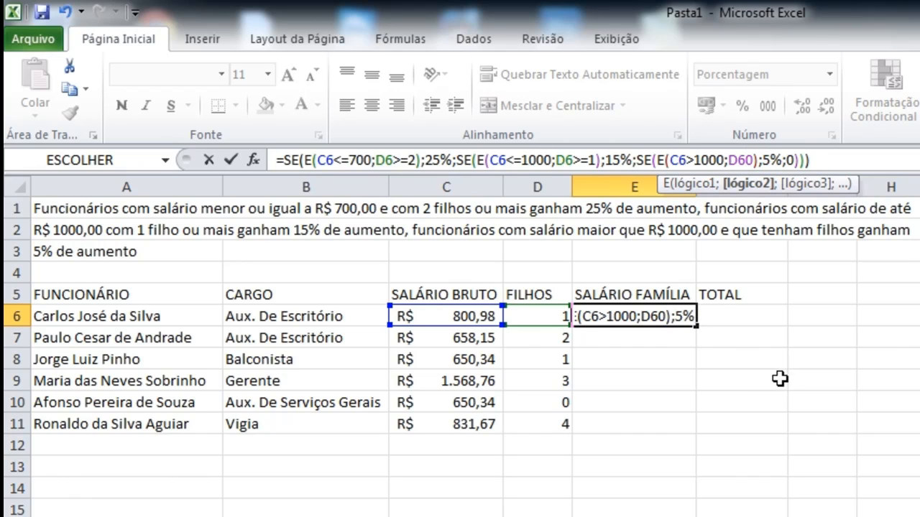
text(>)
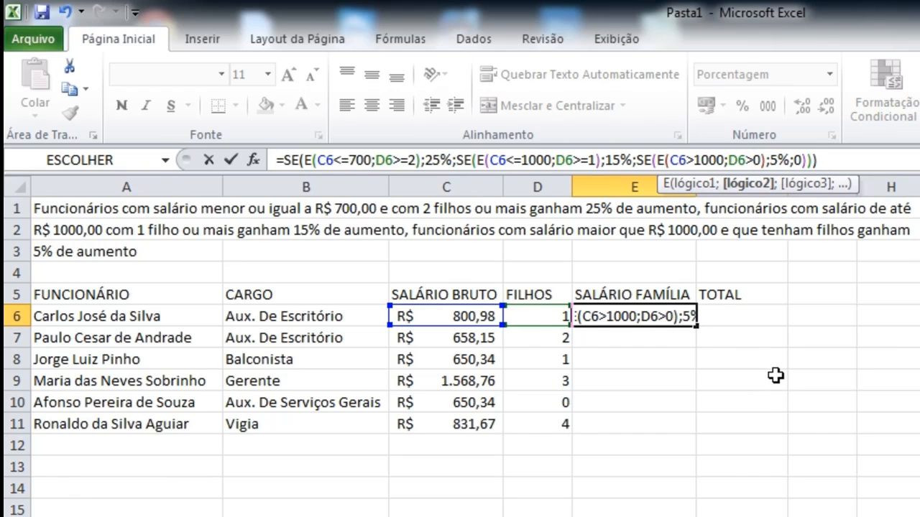
text(=1)
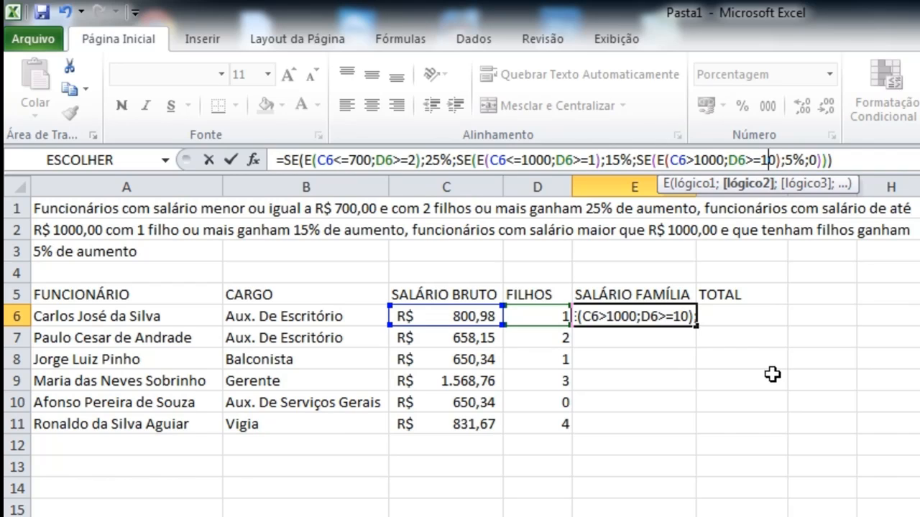
key(Delete)
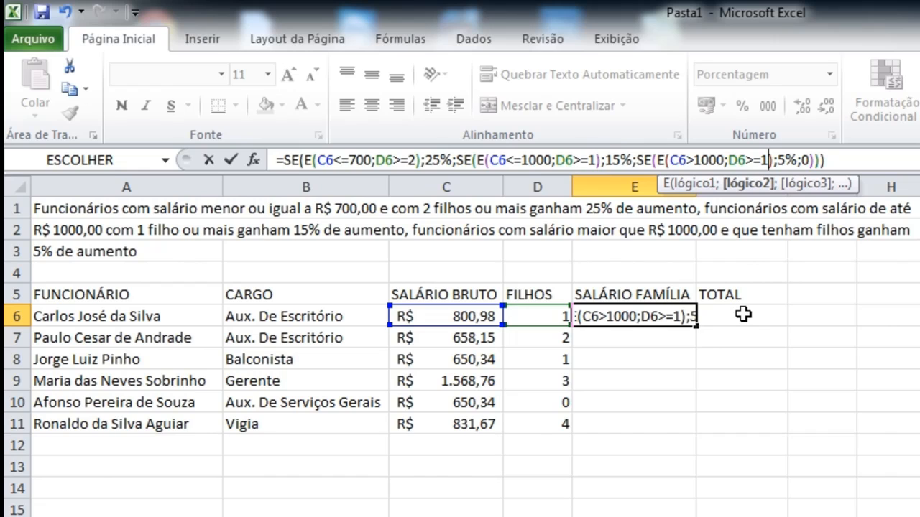
Step: Commit the E6 formula and copy it down the SALÁRIO FAMÍLIA column to E11, clearing the surplus copy in E12
key(Return)
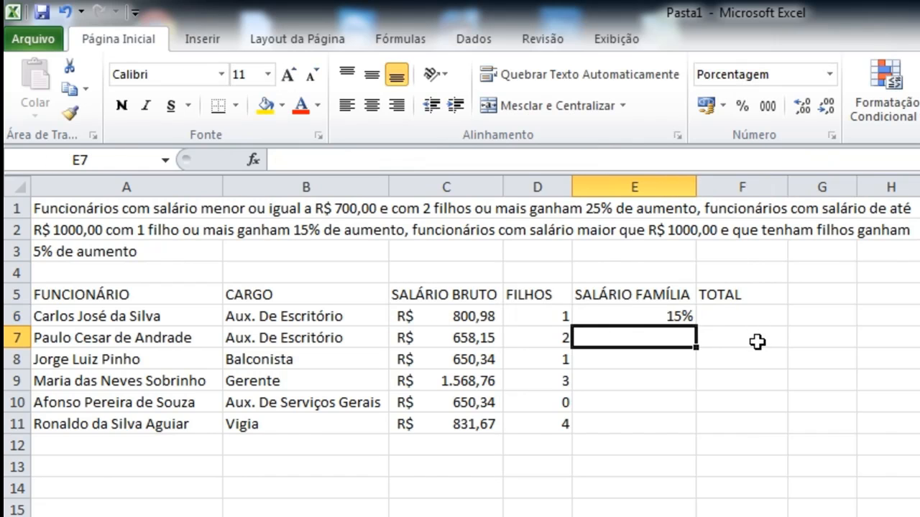
click(681, 315)
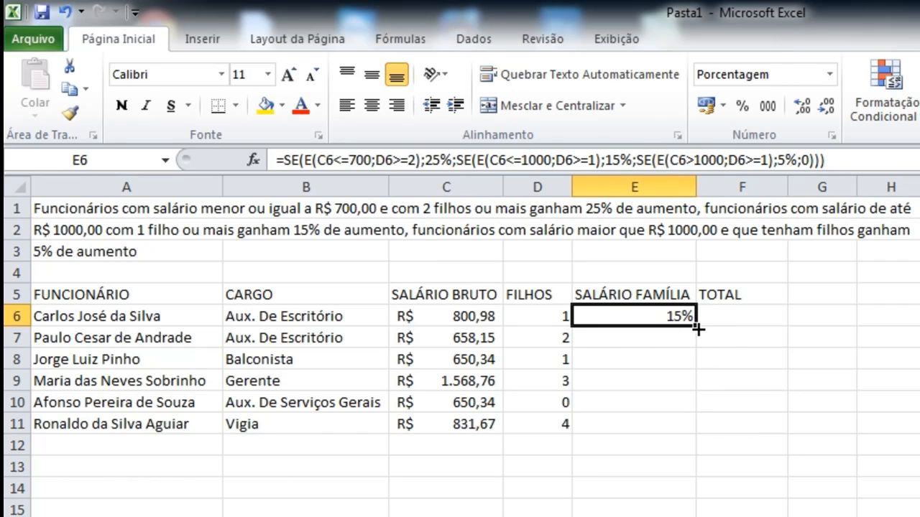
drag(697, 330, 704, 447)
drag(678, 480, 675, 474)
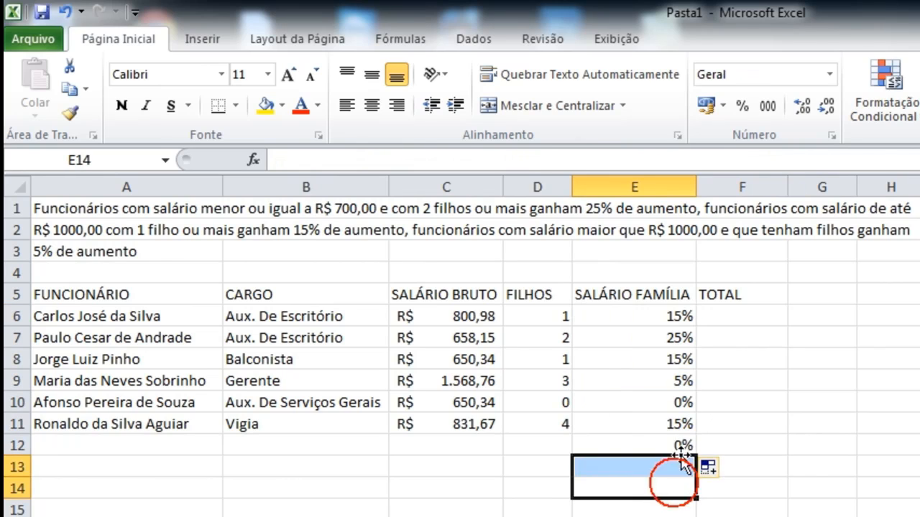
click(681, 448)
key(Delete)
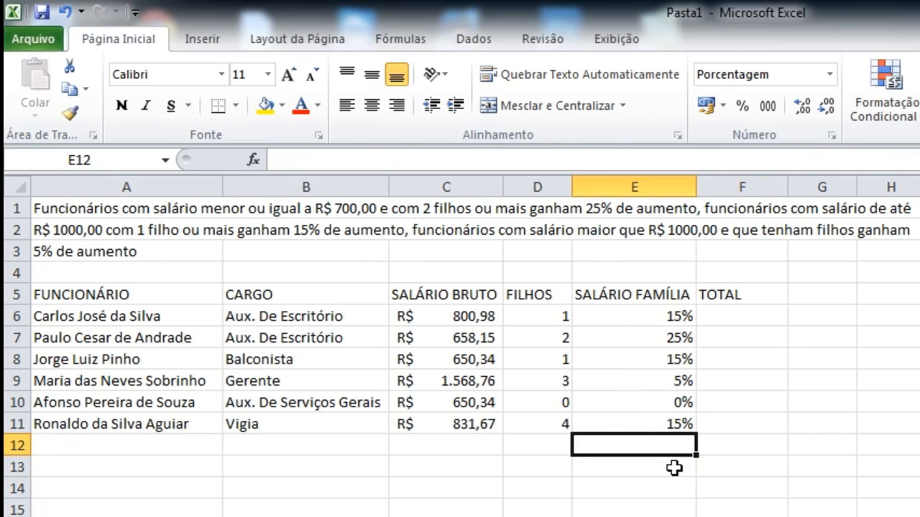
click(604, 505)
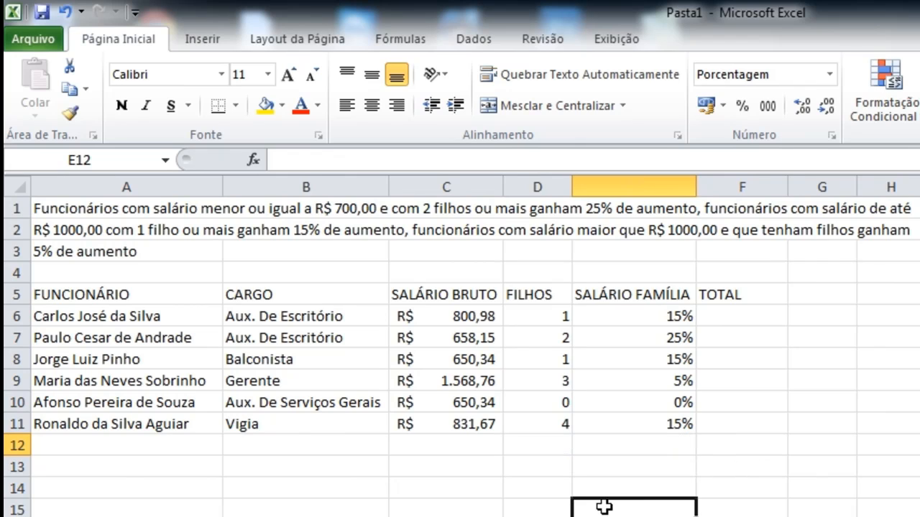
click(669, 451)
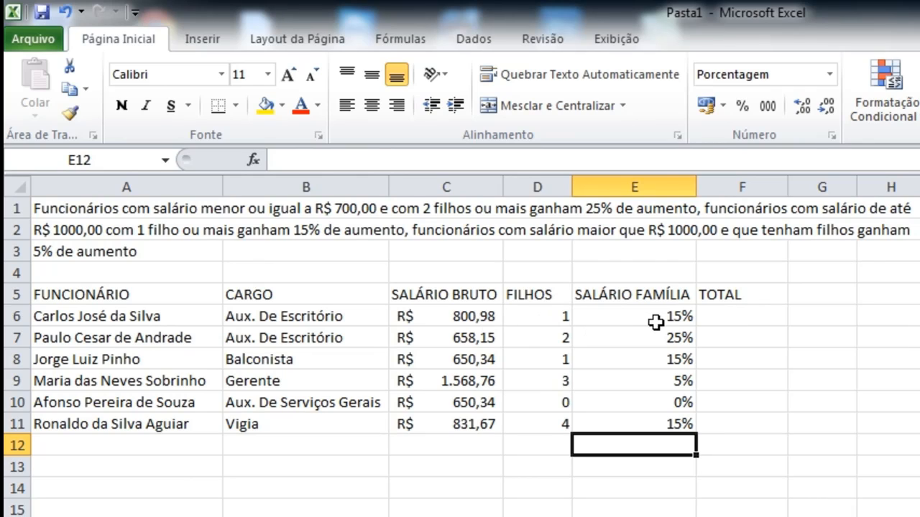
Step: Enter the formula =C6+(C6*E6) in F6 to add the percentage raise to the gross salary
click(752, 315)
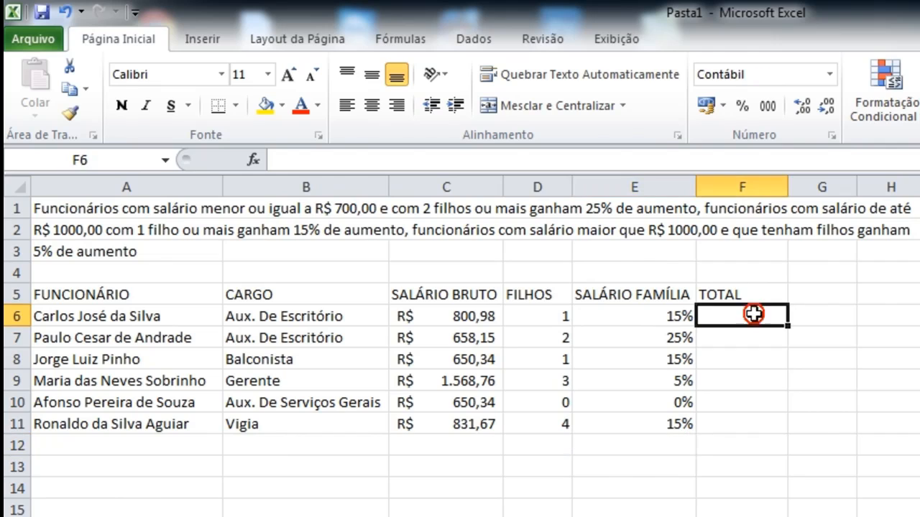
text(=)
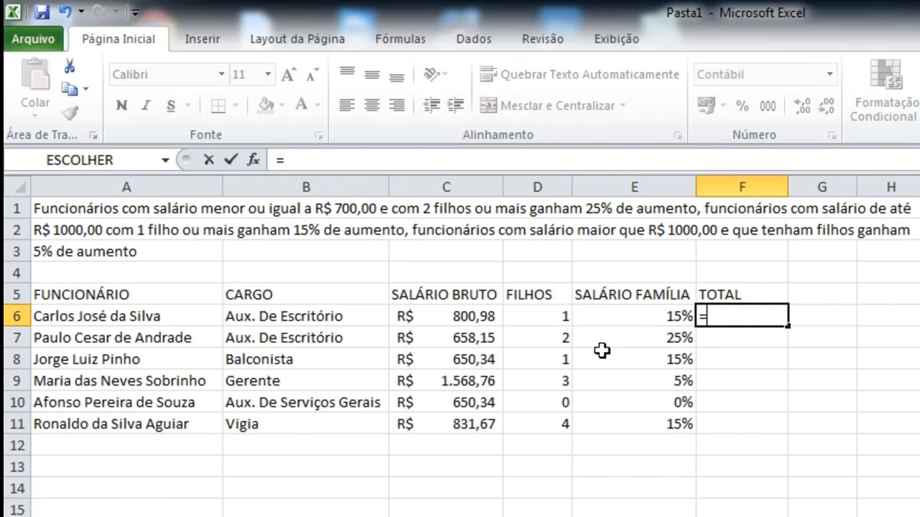
click(483, 319)
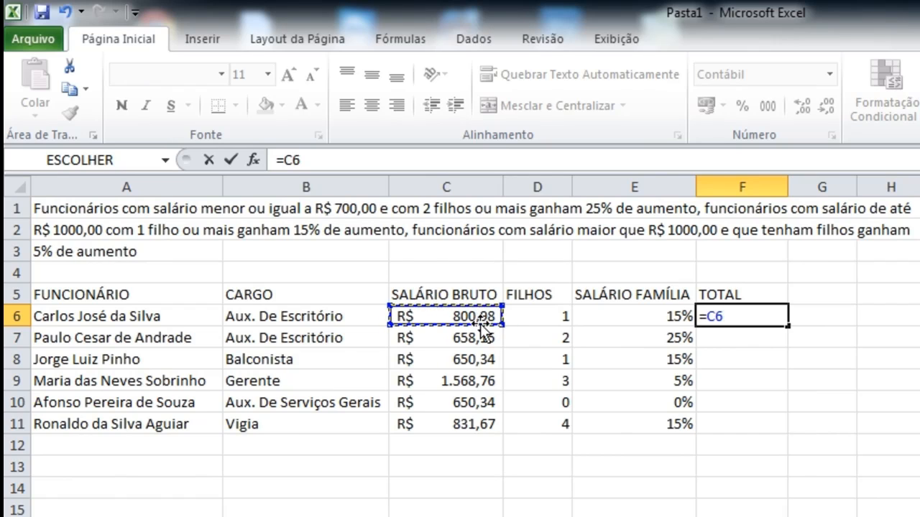
text(+)
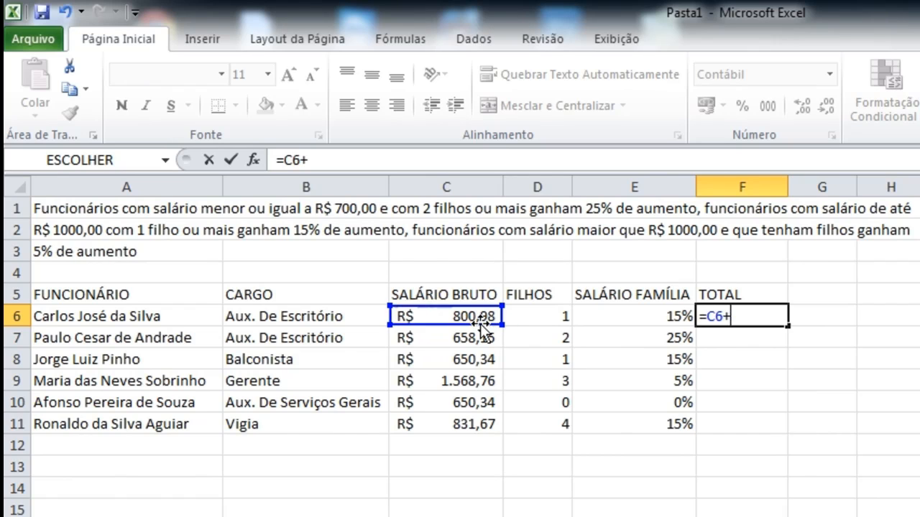
text(()
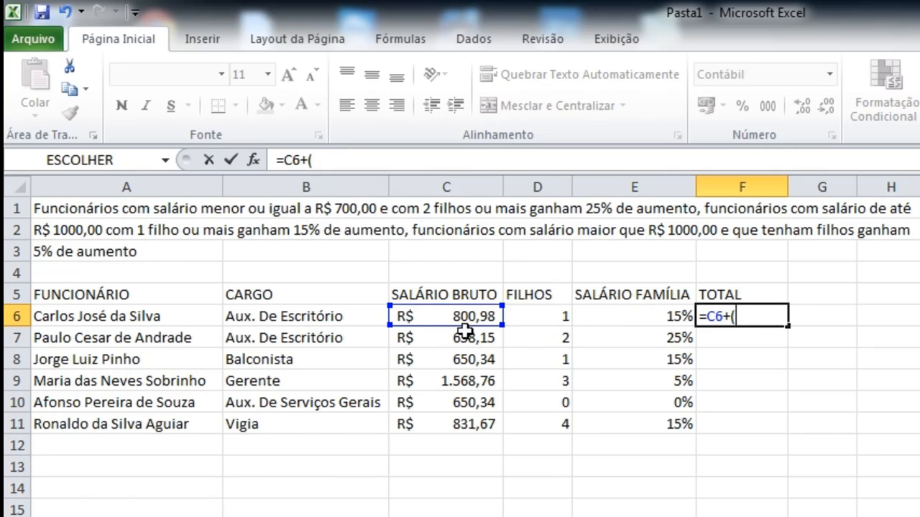
click(465, 319)
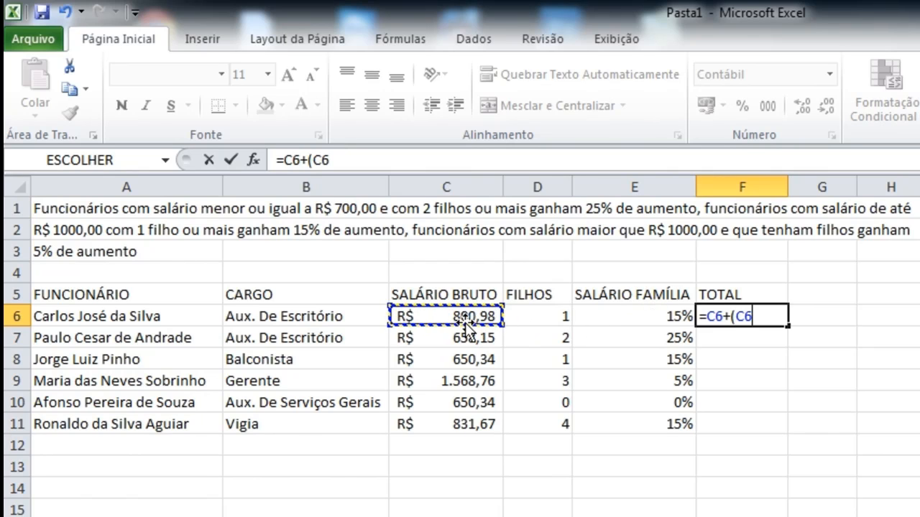
text(*)
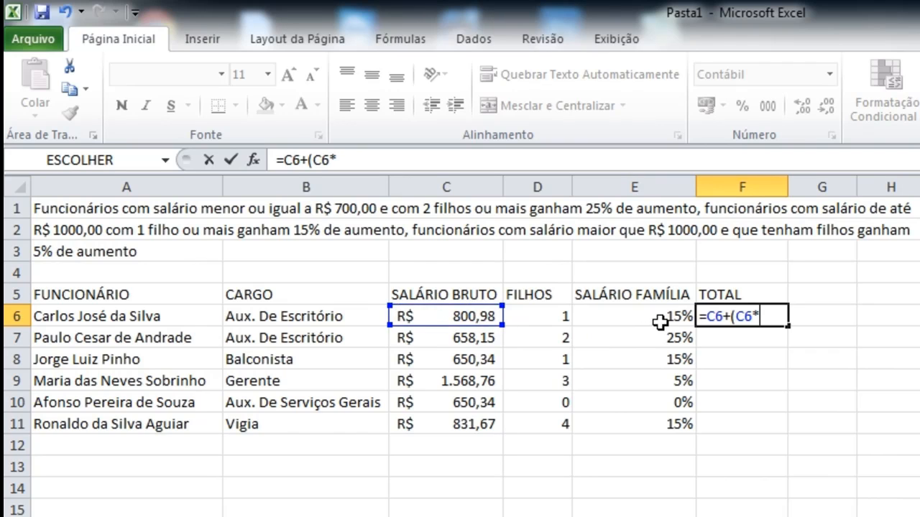
click(665, 312)
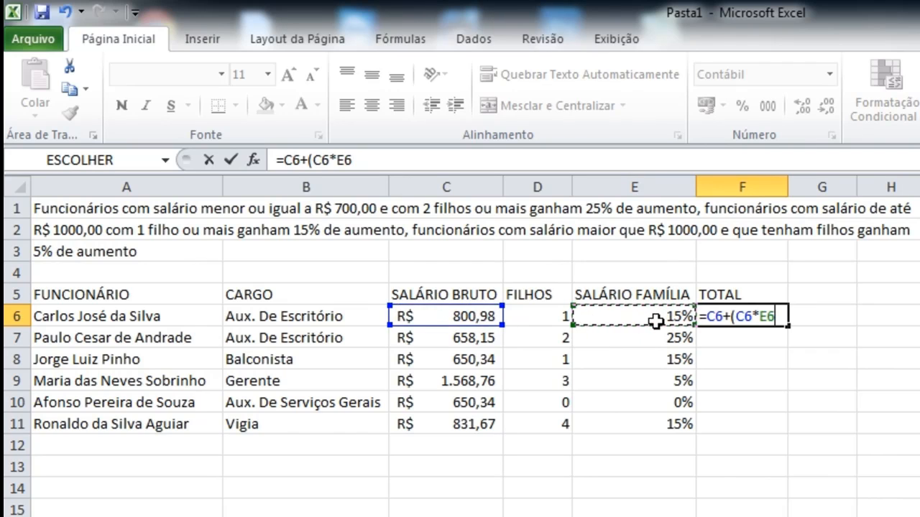
text())
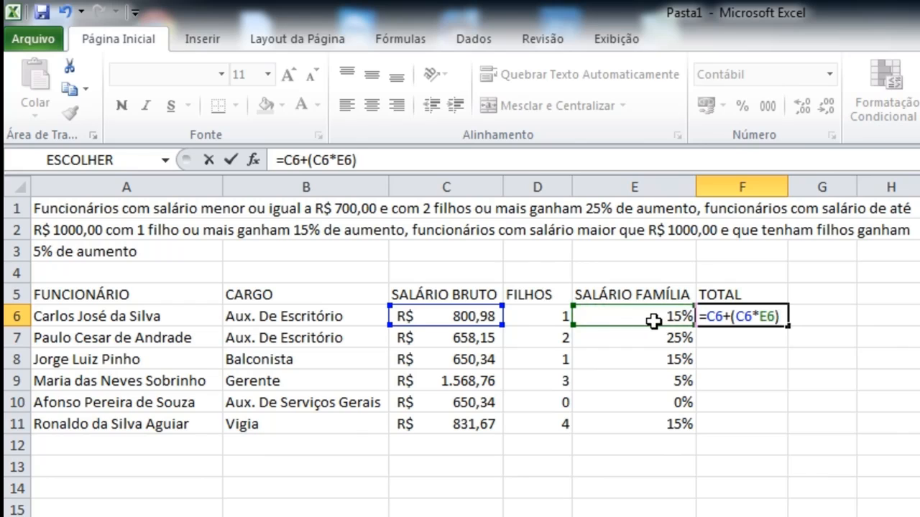
key(Return)
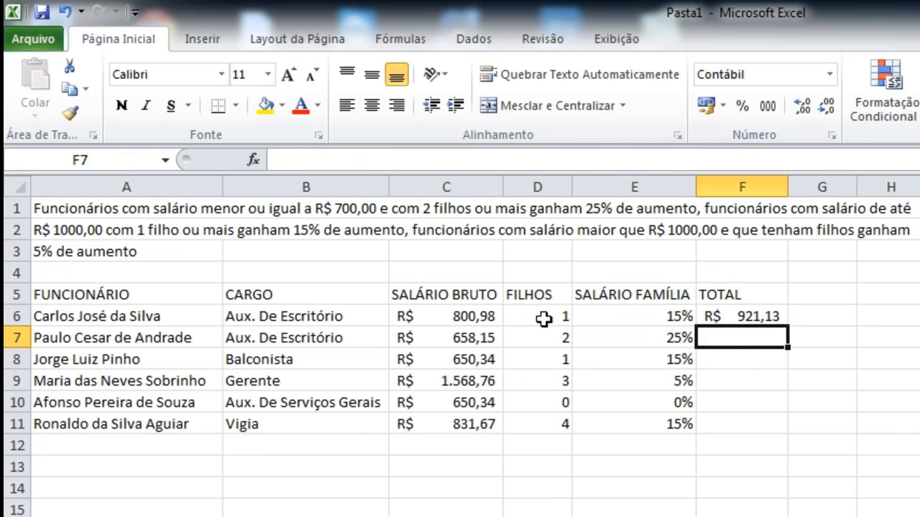
Step: Fill the F6 formula down the TOTAL column to F11
click(754, 311)
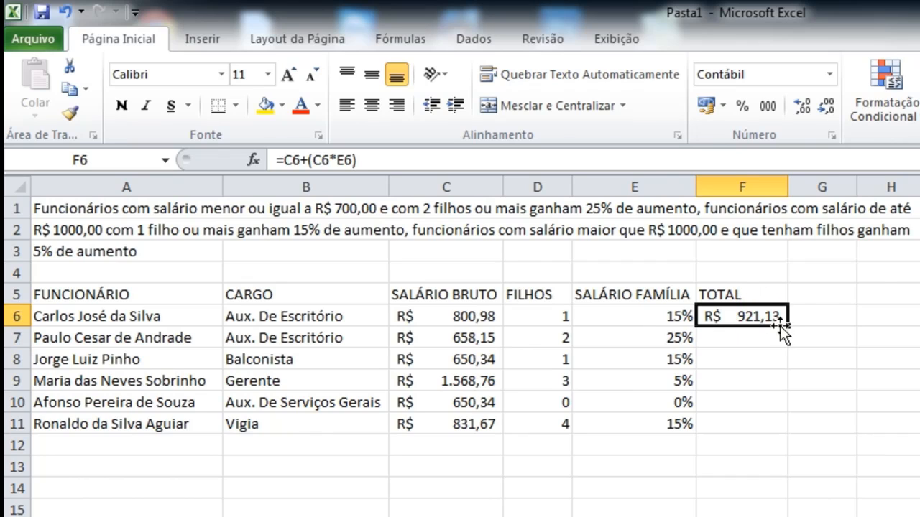
drag(787, 326, 788, 431)
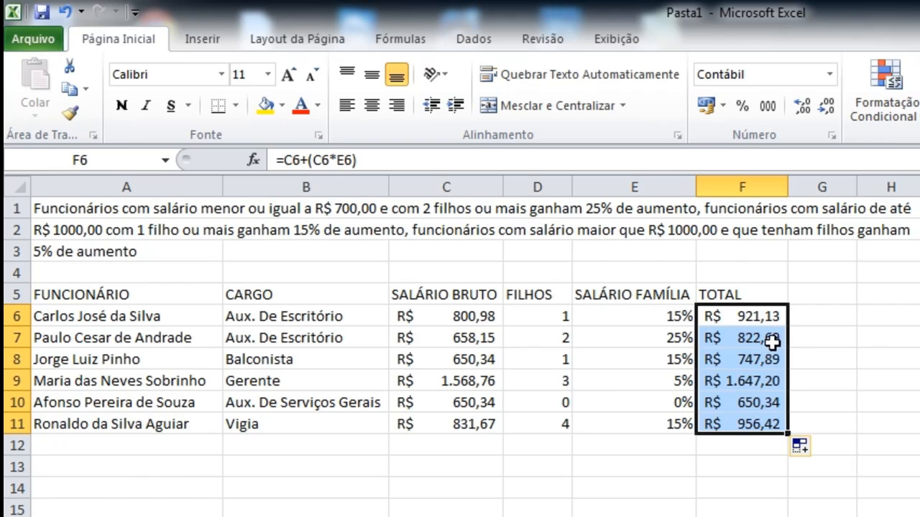
click(863, 336)
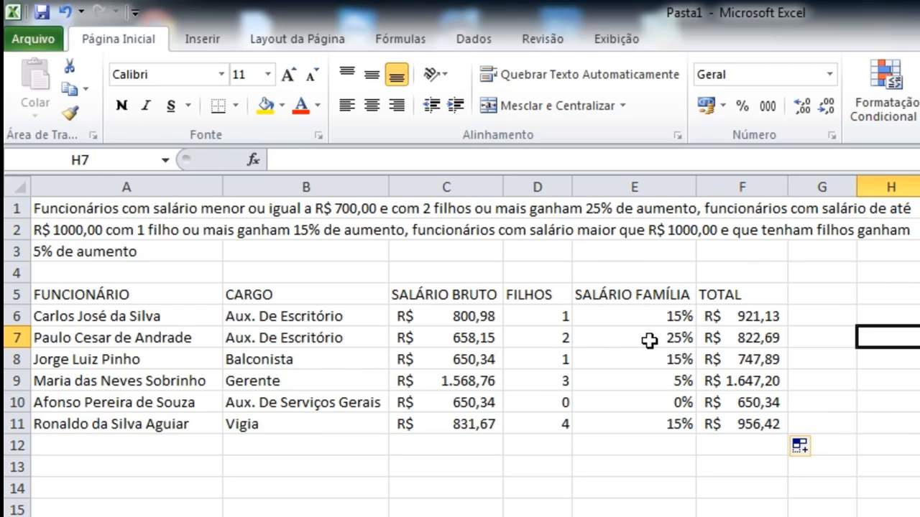
Step: Test the formulas by temporarily setting the number of children in D7 to 1, and restore it to 2
click(547, 342)
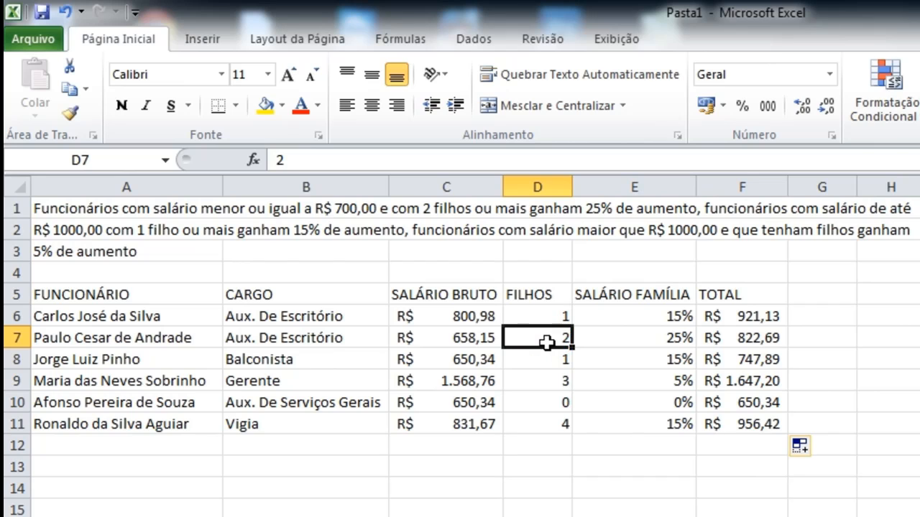
text(1)
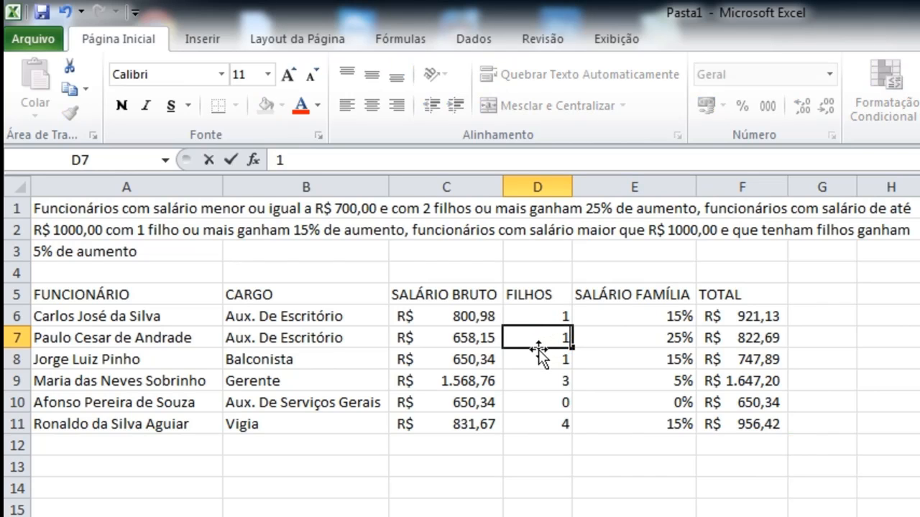
key(Return)
click(662, 342)
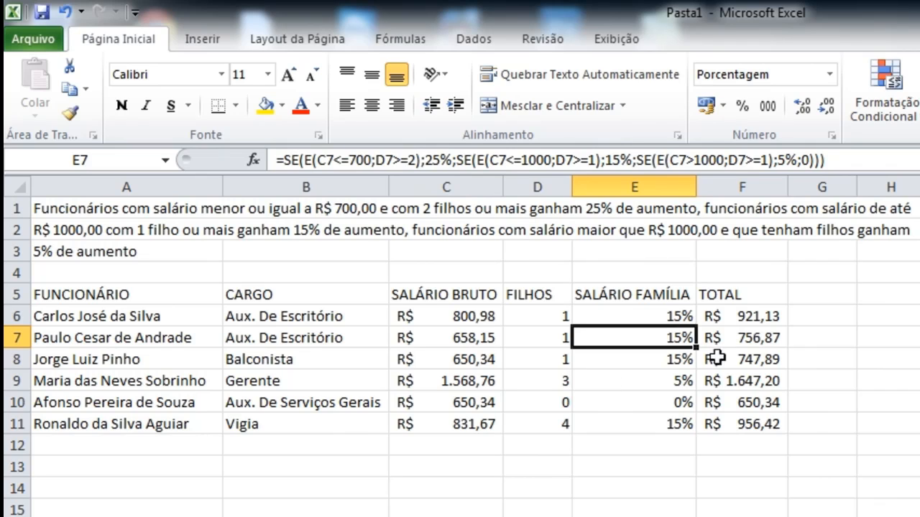
click(543, 346)
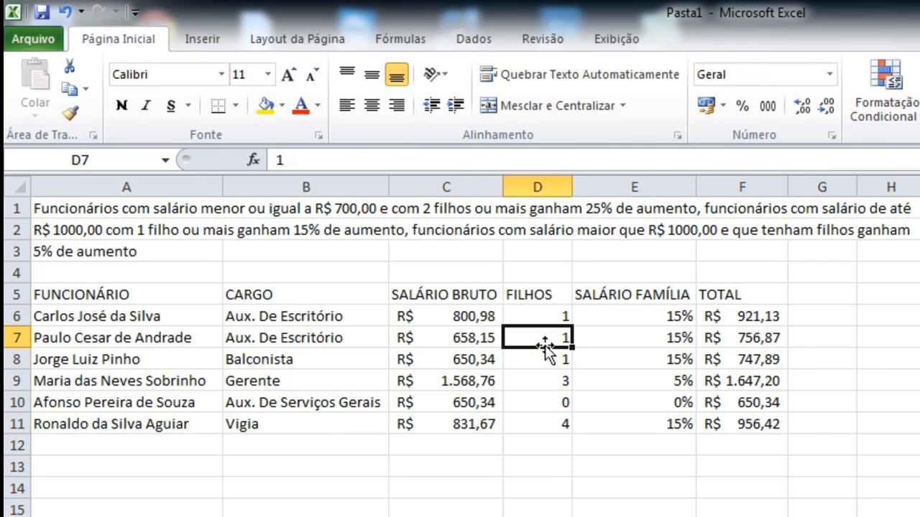
text(2)
key(Return)
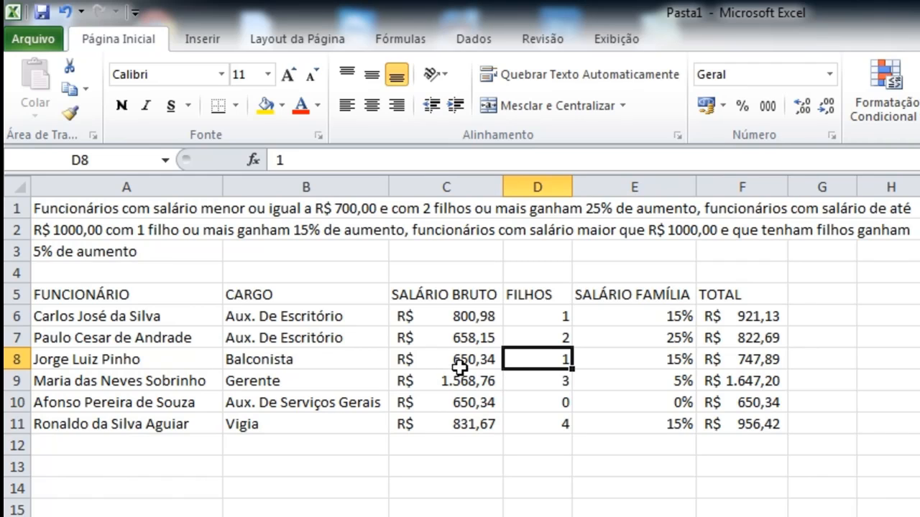
Step: Set the number of children in D8 to 3
text(3)
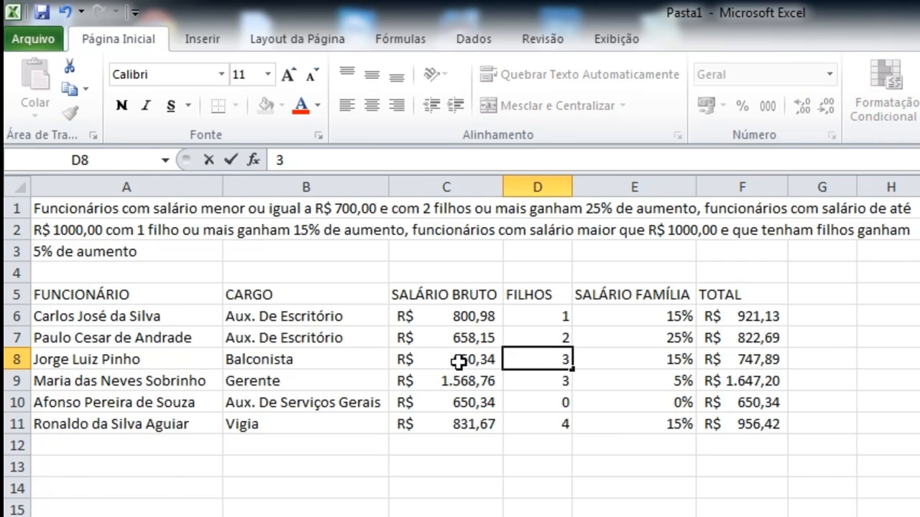
key(Return)
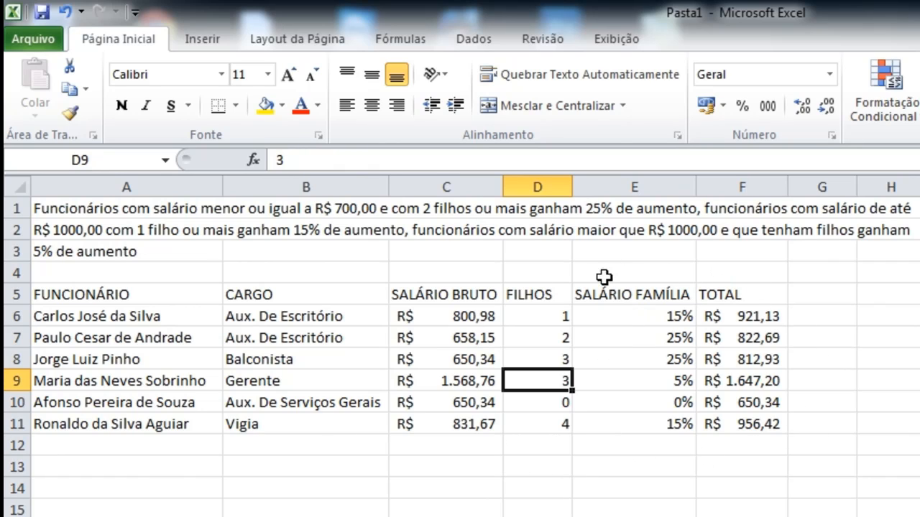
Step: Review the nested SE/E formula in E6 against the raise rules stated above the table
click(646, 324)
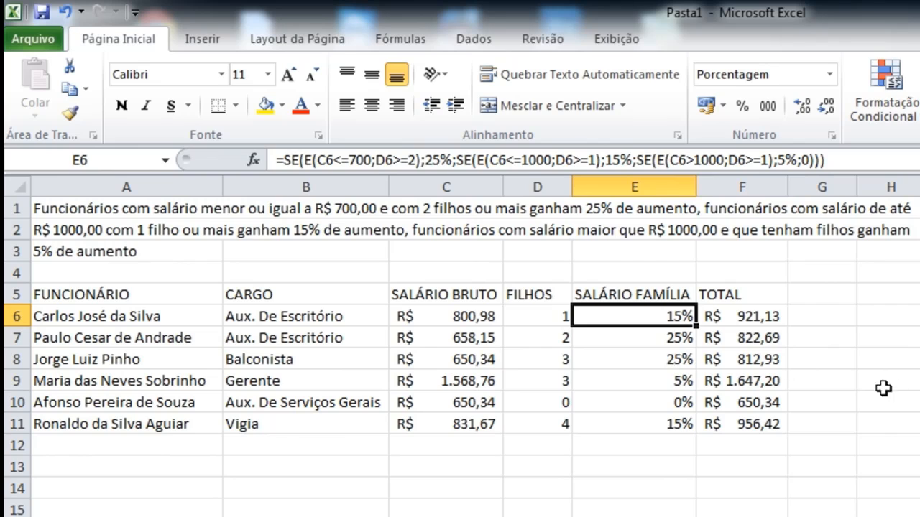
click(818, 321)
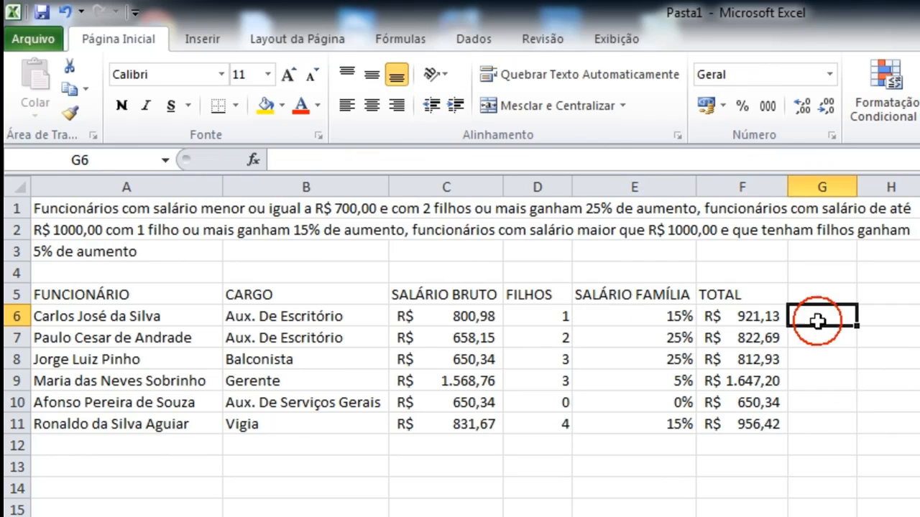
click(519, 317)
click(650, 325)
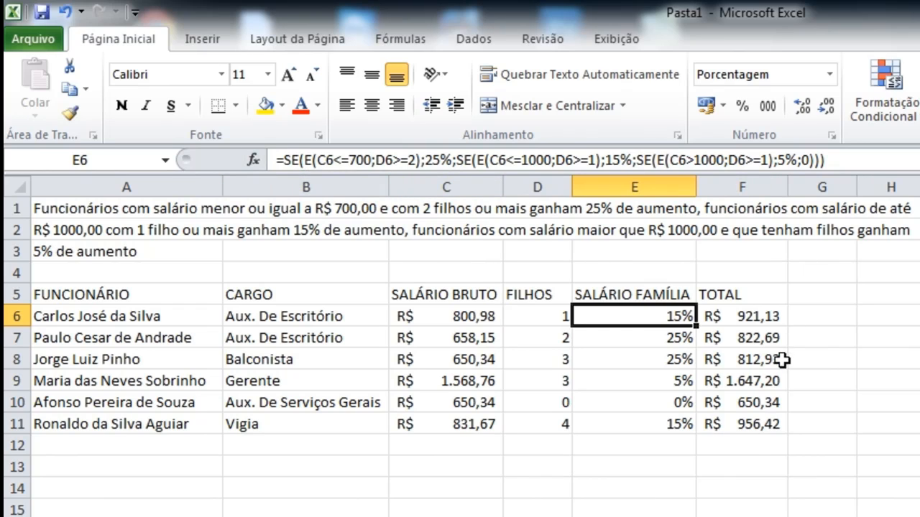
click(463, 515)
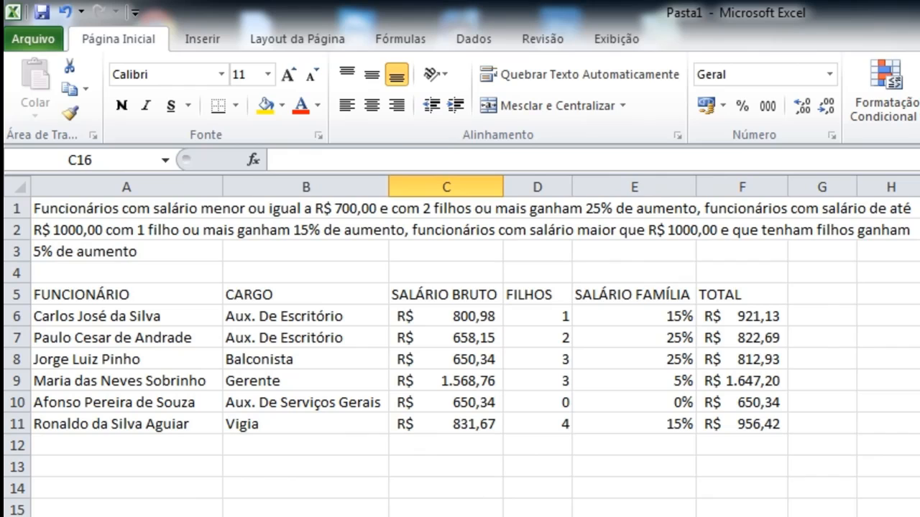
click(609, 472)
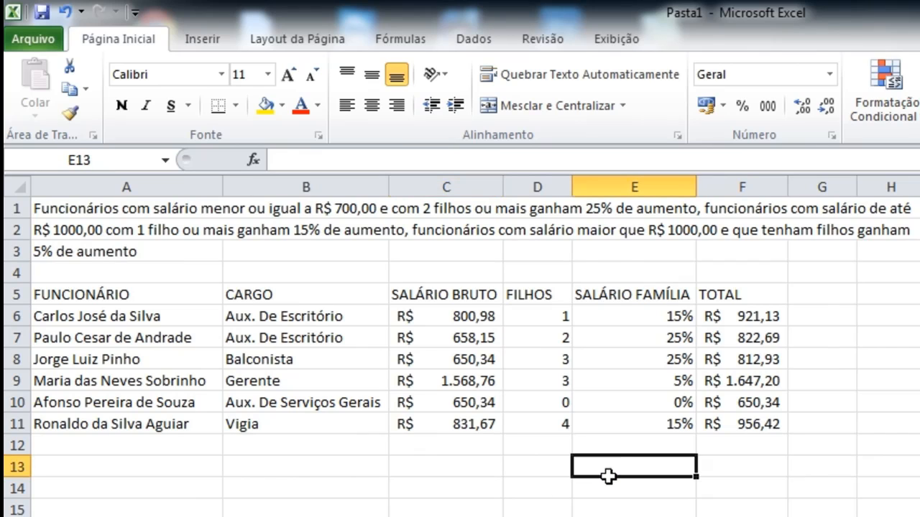